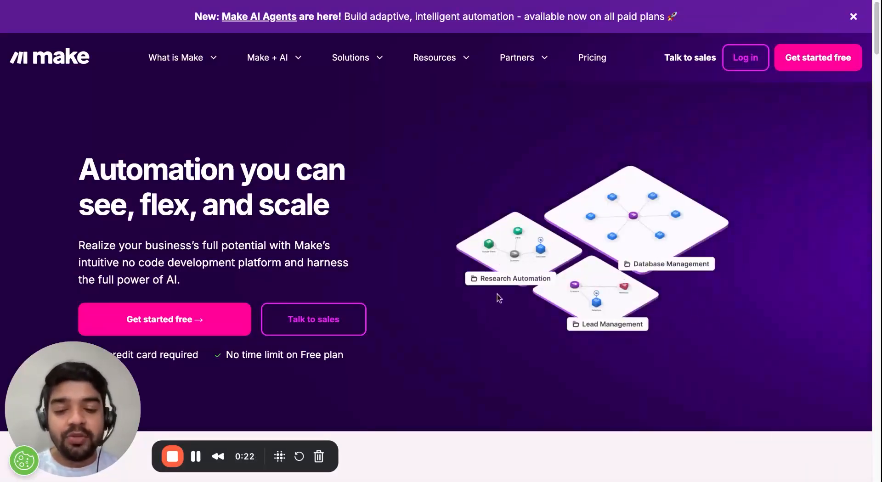
Browse the Make homepage, then switch to the 'WABB integration with Make' help article.
scroll(499, 298, "down", 5)
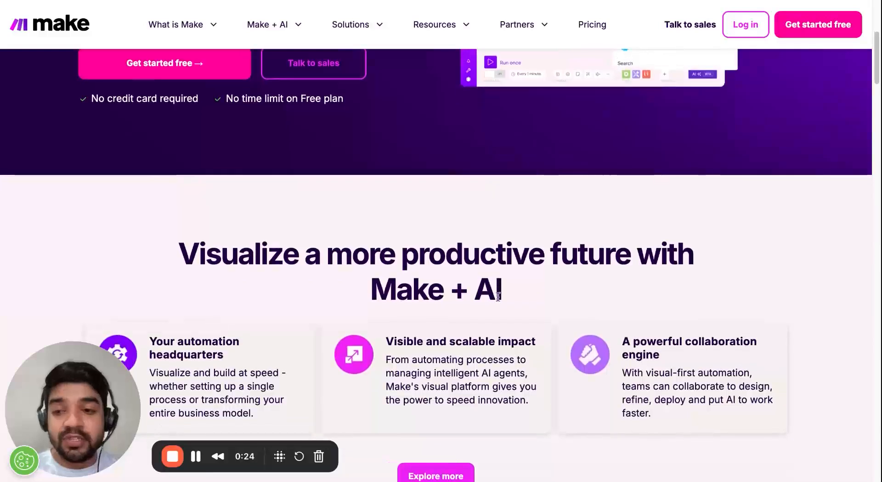
scroll(498, 298, "down", 1)
scroll(498, 298, "down", 1)
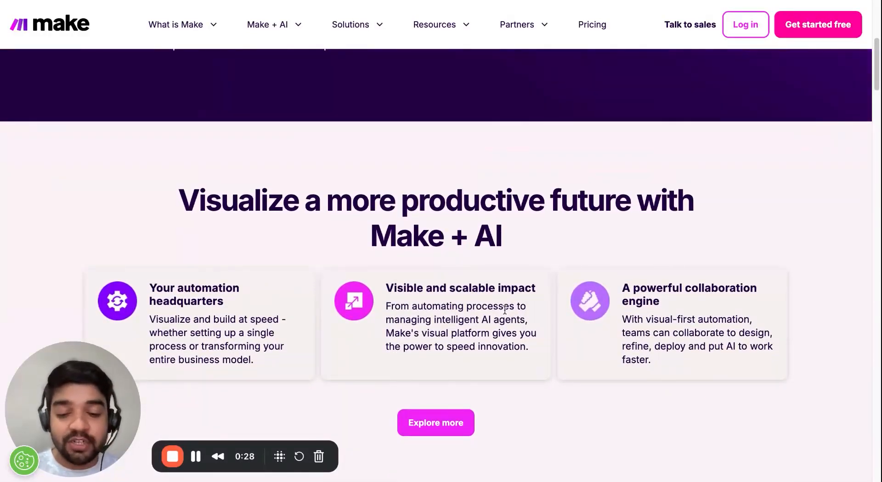
scroll(515, 226, "up", 8)
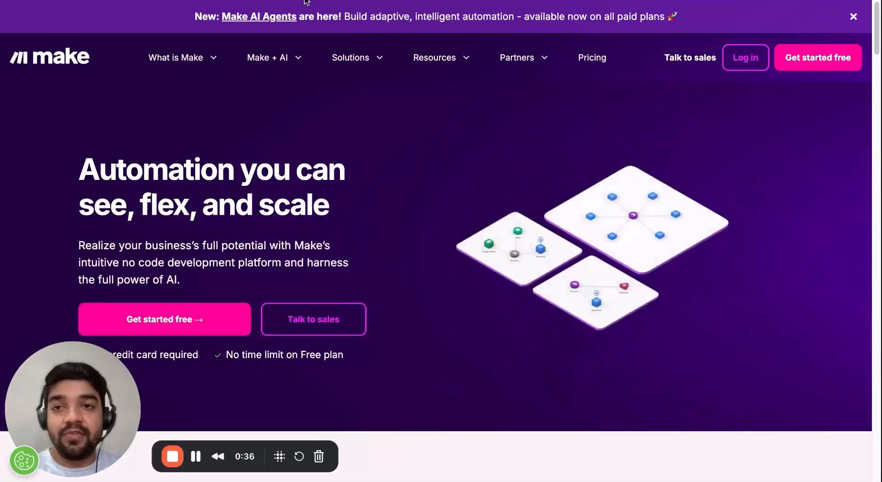
left_click(303, 0)
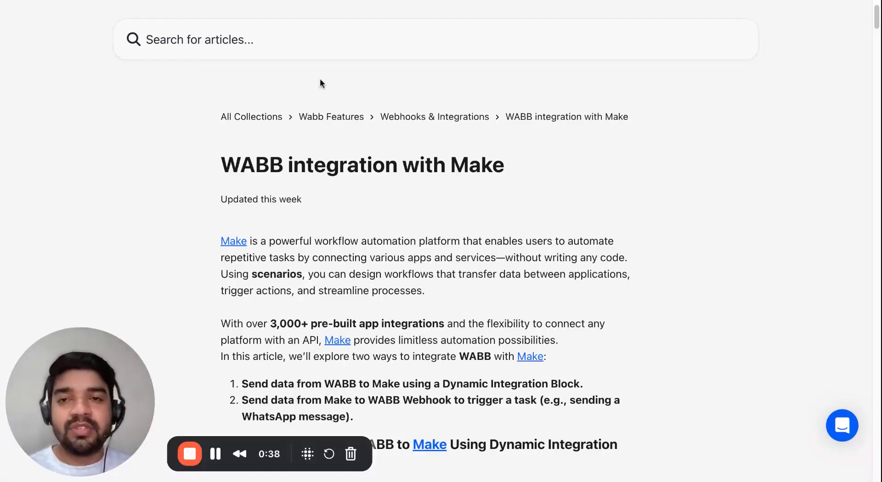
Read the article and highlight the first of its two WABB–Make integration methods.
scroll(321, 92, "down", 1)
scroll(317, 229, "down", 1)
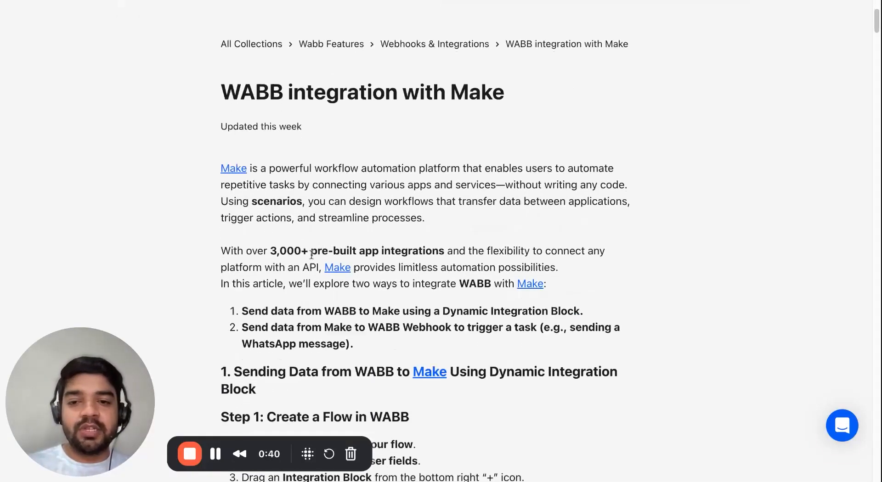
left_click_drag(241, 310, 357, 311)
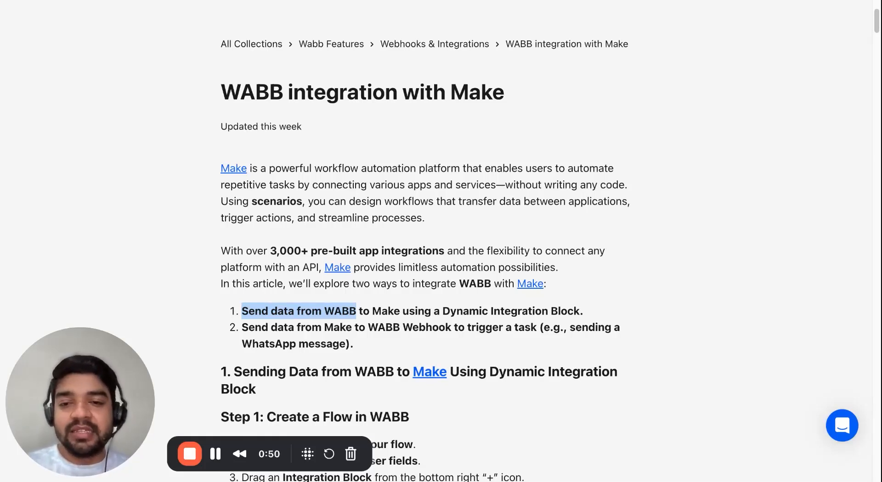
double_click(315, 326)
left_click(100, 265)
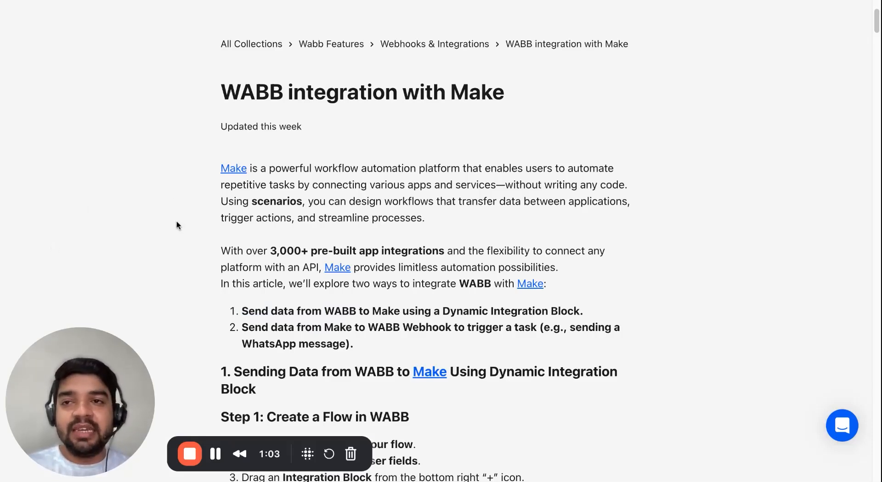
left_click_drag(241, 311, 583, 311)
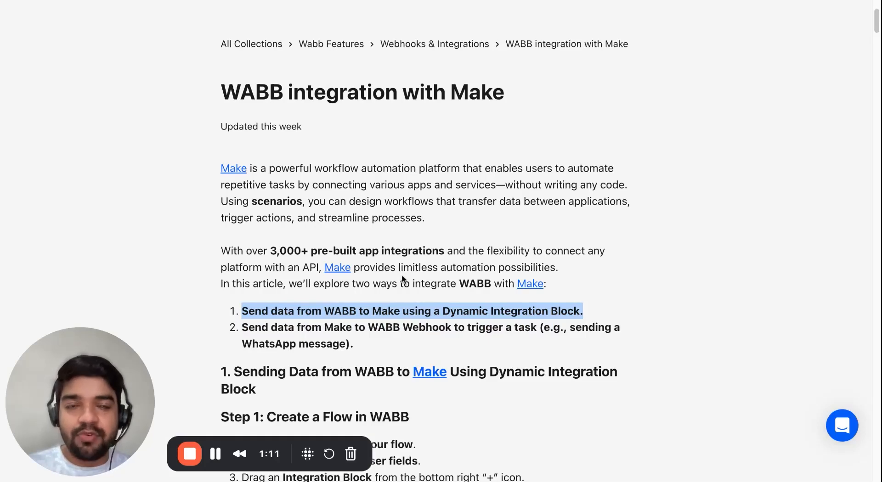
left_click(162, 1)
Nudge the Content block higher on the WABB X MAKE canvas and recentre the view.
scroll(437, 142, "right", 2)
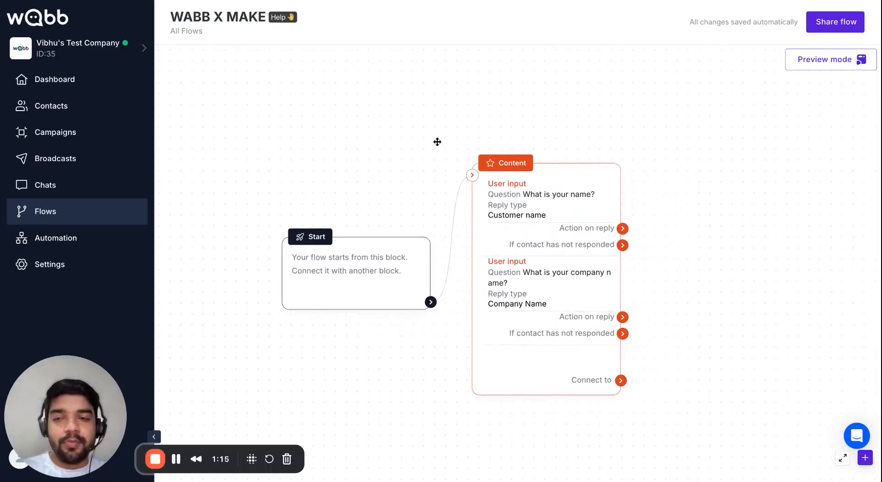
scroll(508, 240, "up", 1)
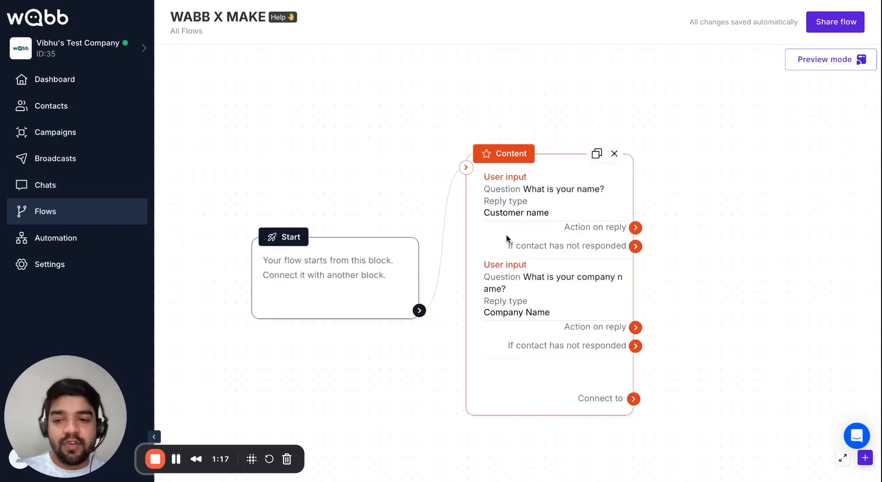
scroll(507, 238, "up", 1)
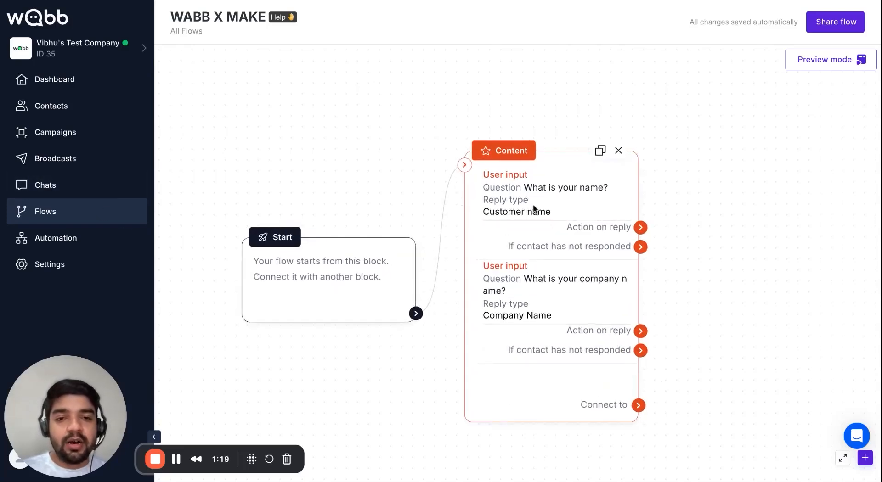
scroll(534, 233, "up", 1)
left_click_drag(538, 271, 535, 231)
scroll(543, 223, "up", 1)
scroll(533, 162, "up", 1)
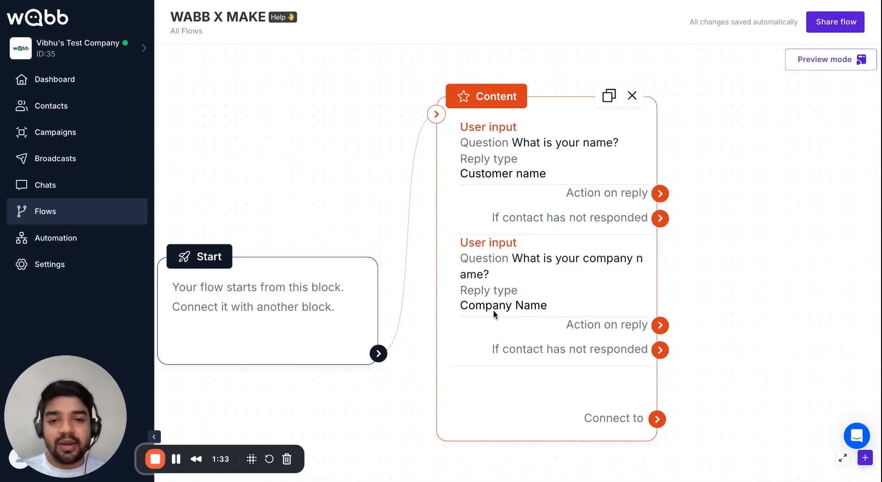
left_click_drag(669, 316, 614, 282)
scroll(569, 275, "down", 2)
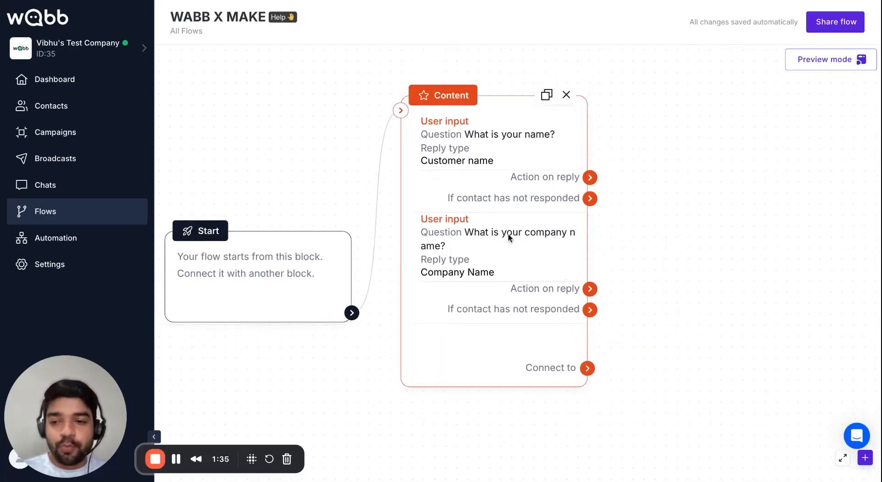
scroll(666, 278, "down", 2)
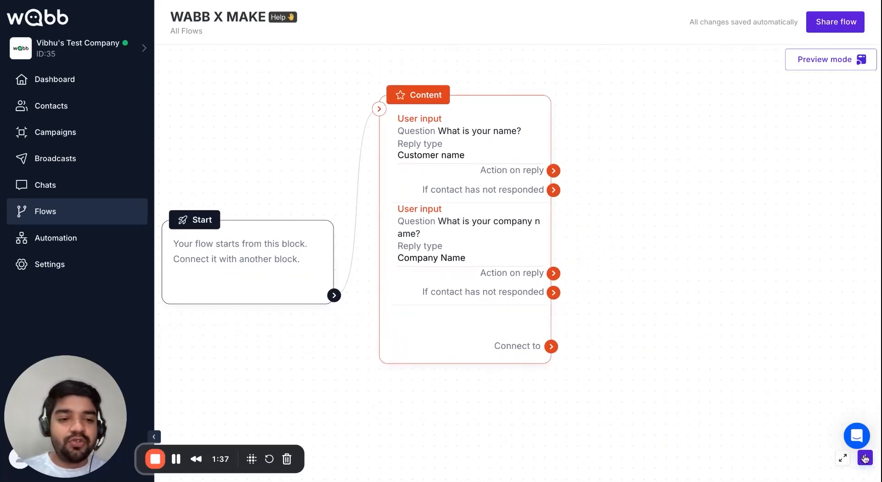
left_click(866, 459)
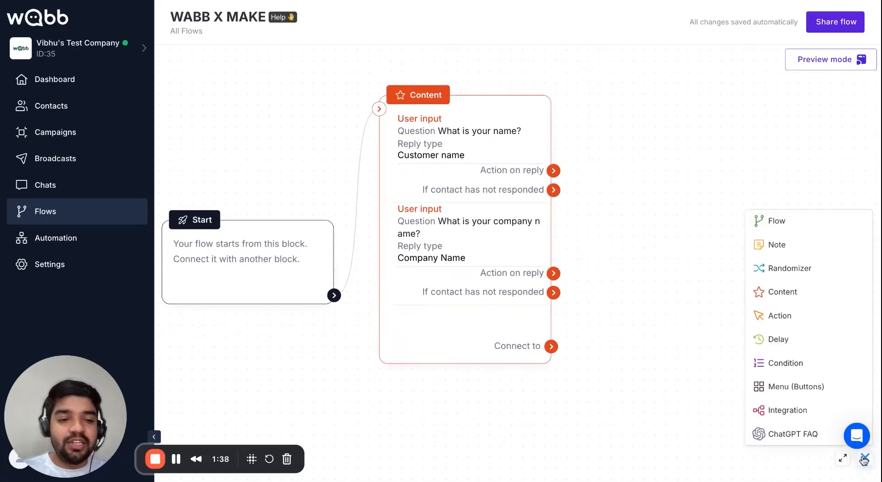
Add an Integration block and connect the Content block to it.
left_click(799, 417)
left_click_drag(554, 347, 682, 391)
left_click_drag(742, 352, 713, 245)
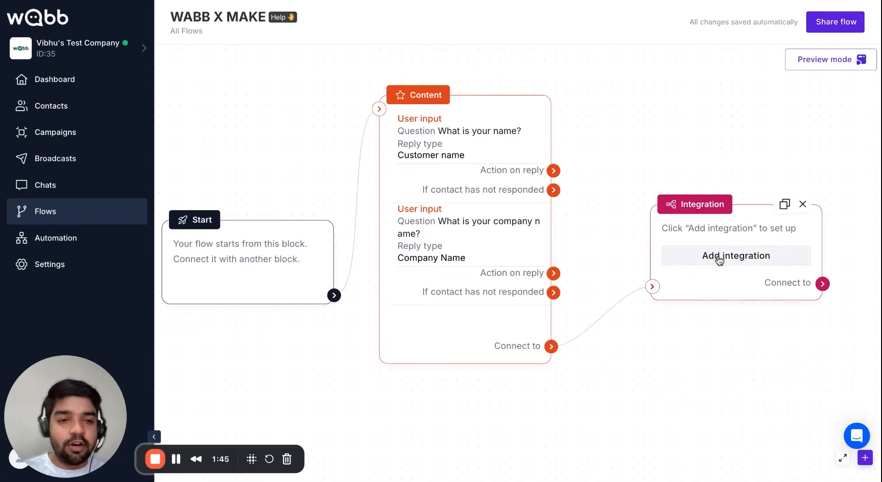
Give the Integration block a webhook integration and open its empty POST request settings.
left_click(720, 260)
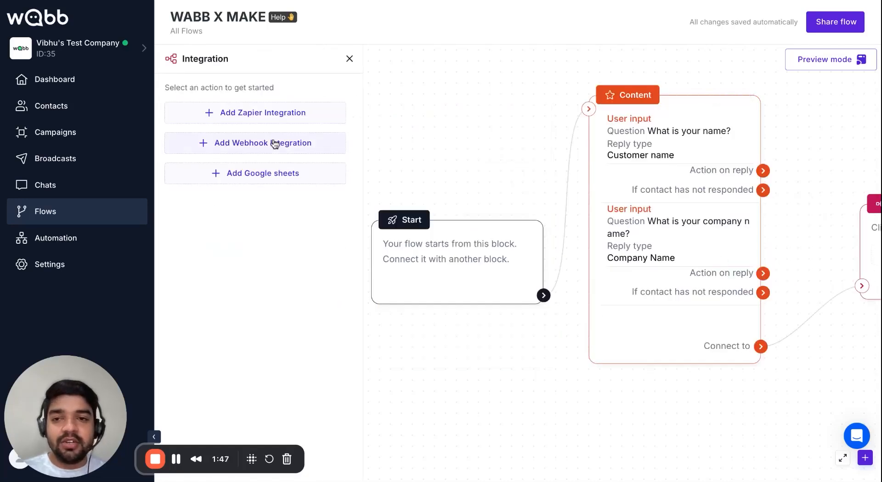
left_click(259, 148)
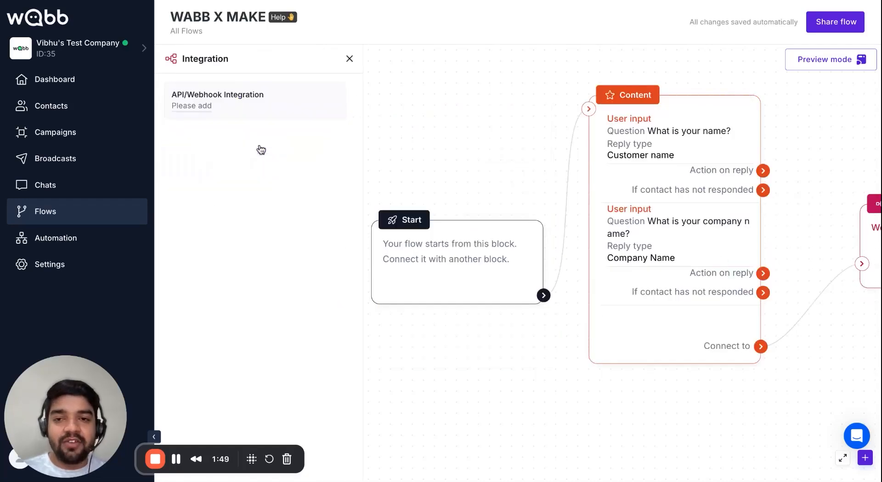
left_click(235, 112)
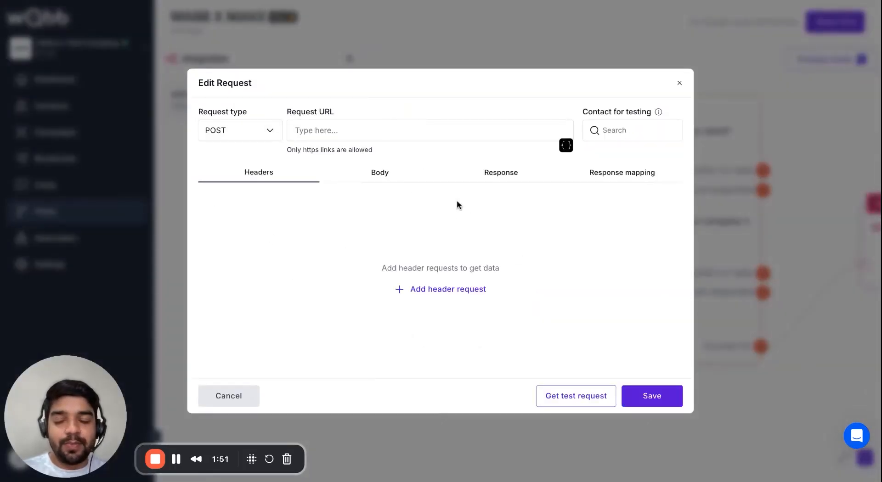
left_click(326, 137)
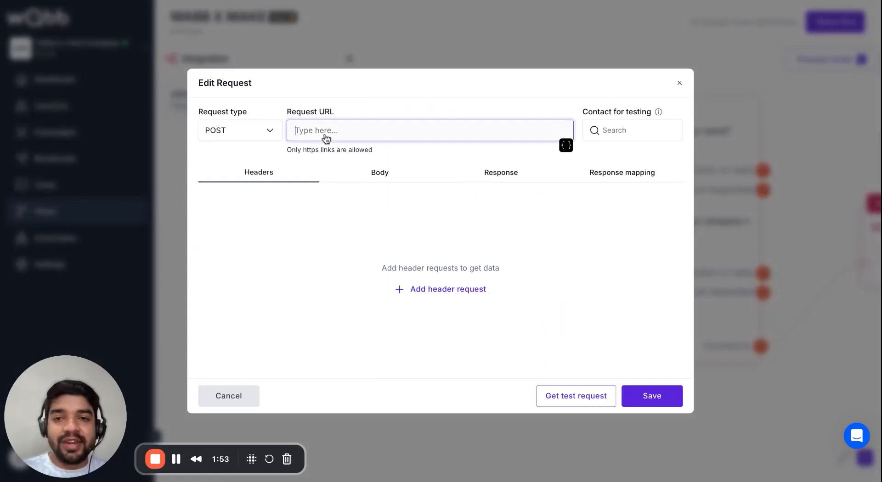
left_click(374, 107)
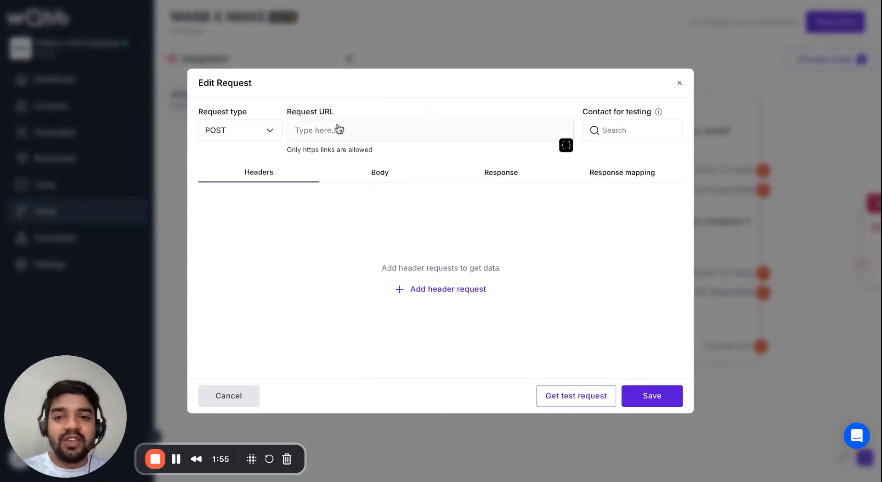
left_click(493, 1)
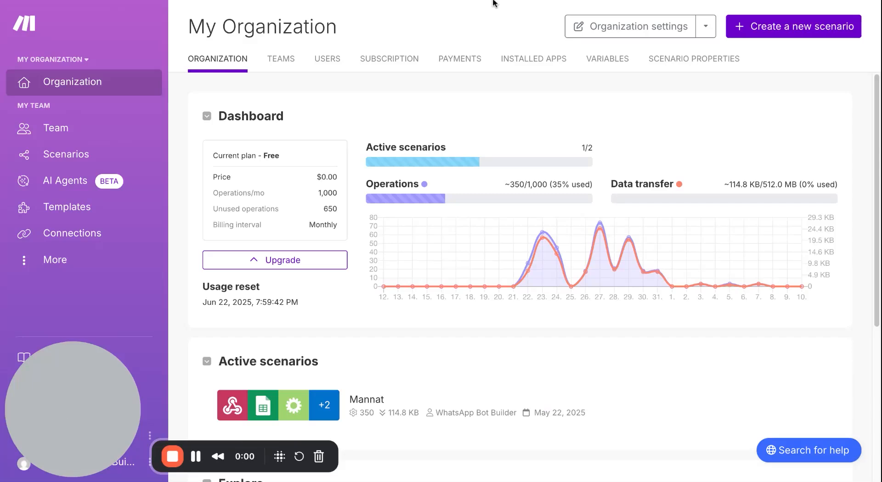
Create a new Make scenario with a Custom webhook trigger named 'wabb & make'.
left_click(807, 29)
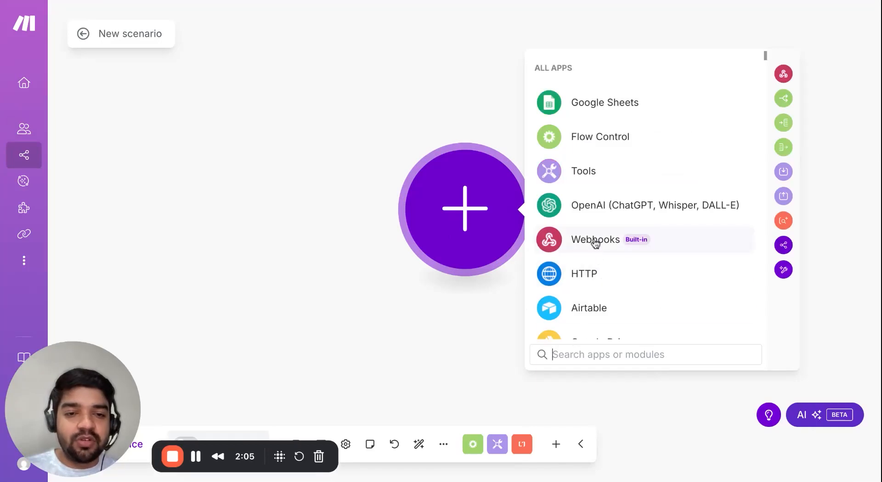
type("web")
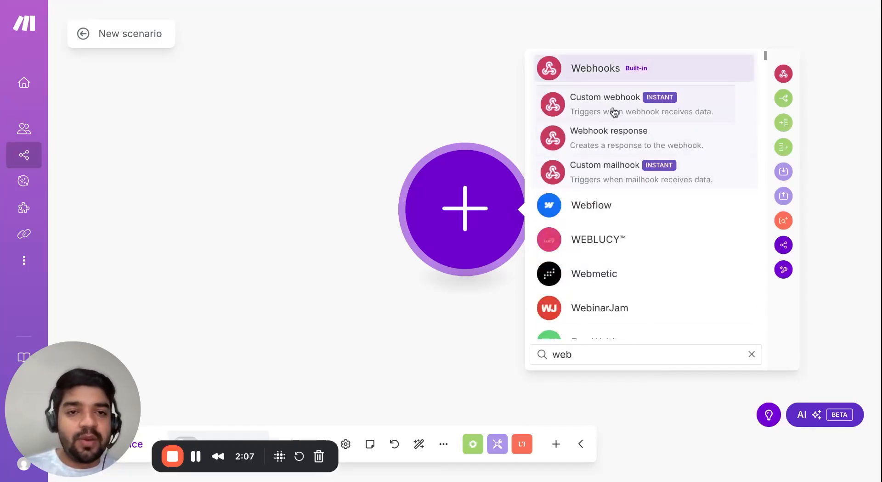
left_click(610, 113)
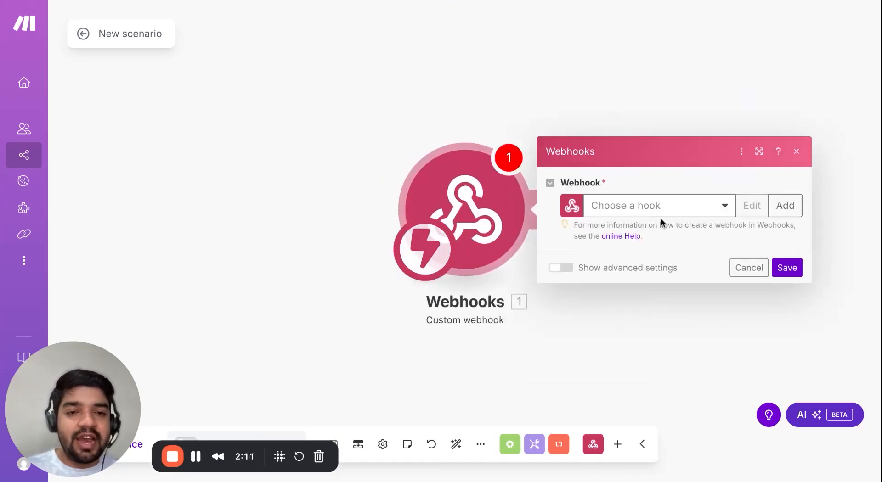
left_click(784, 208)
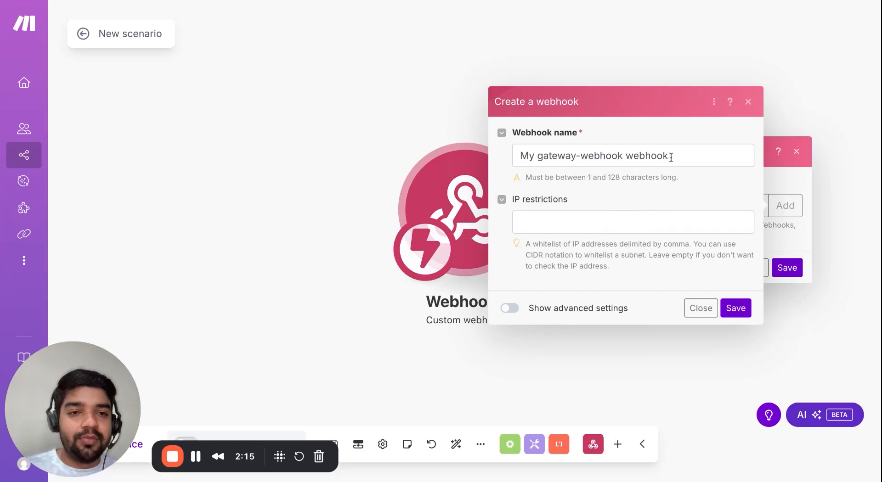
left_click_drag(676, 157, 520, 158)
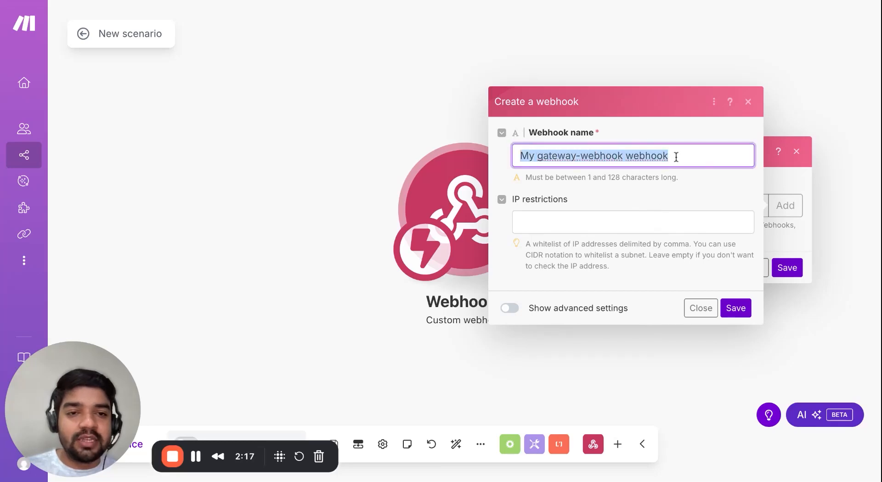
type("wabb & make")
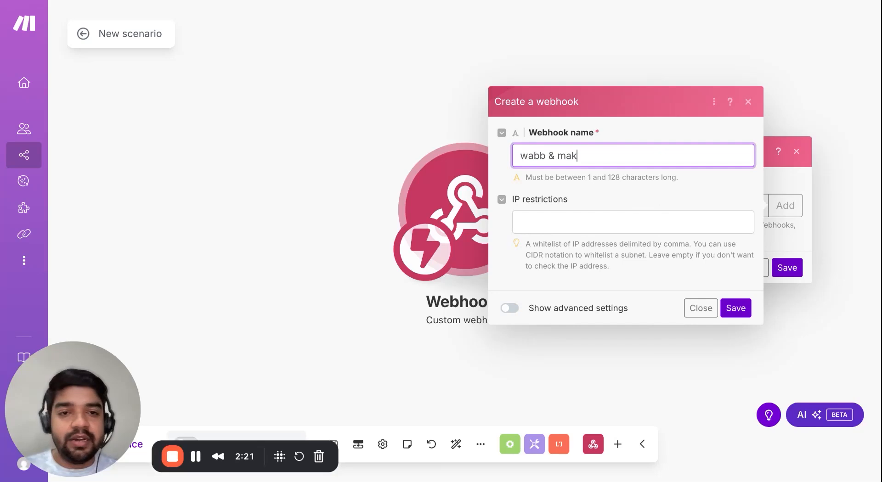
left_click(731, 309)
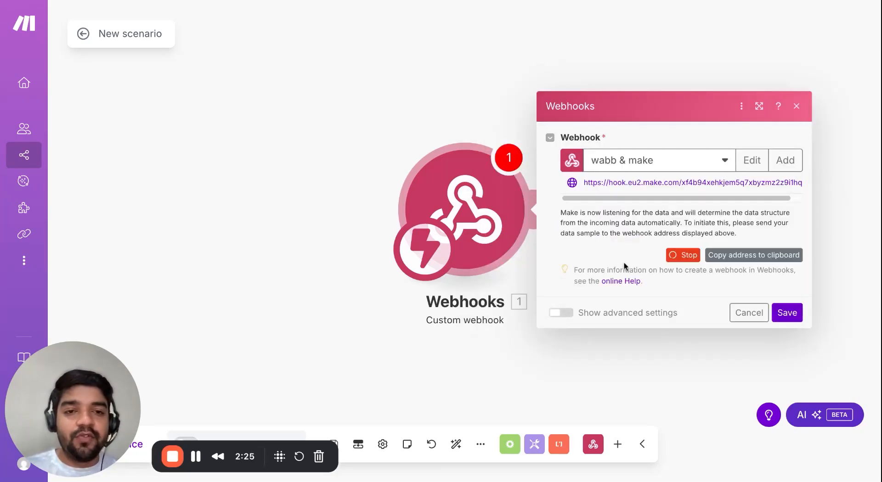
Copy the 'wabb & make' webhook address to the clipboard.
mouse_move(597, 198)
left_mouse_down()
mouse_move(605, 197)
mouse_move(595, 190)
left_mouse_up()
scroll(598, 198, "left", 1)
left_click(732, 260)
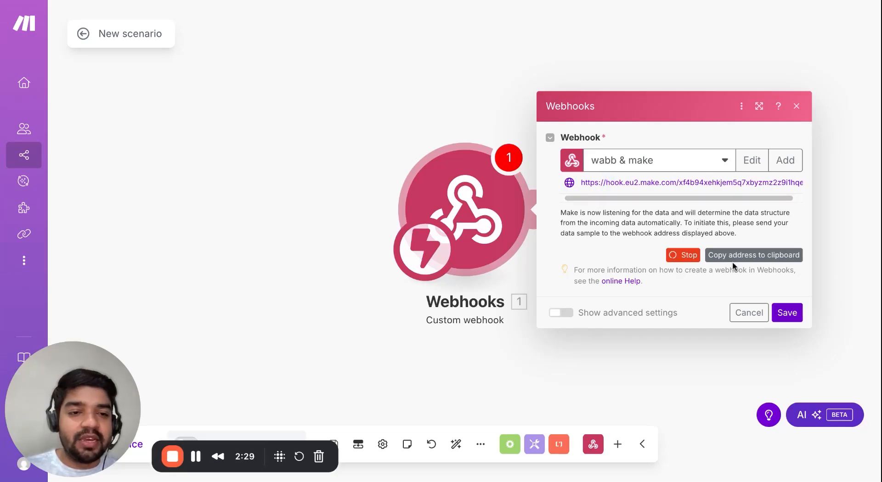
left_click(739, 260)
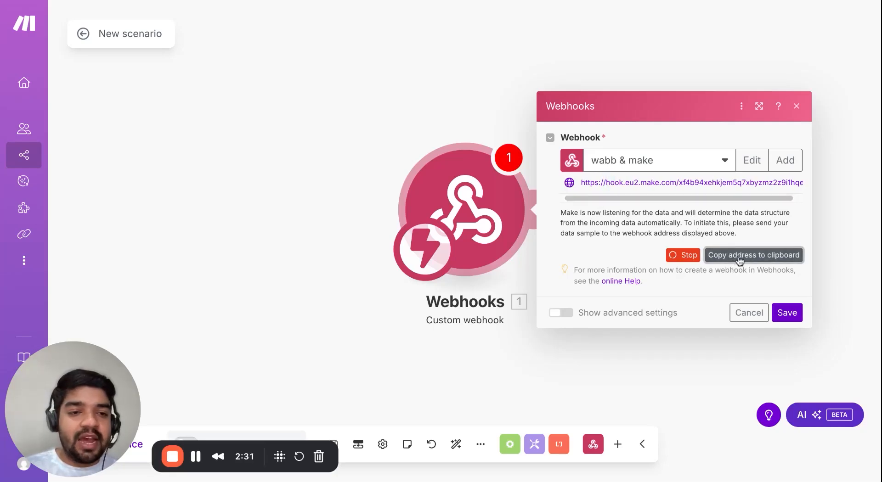
left_click(264, 1)
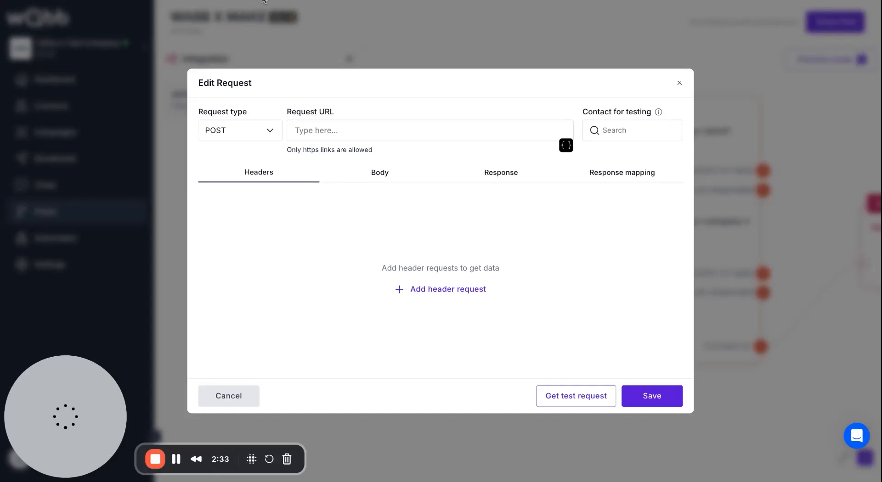
Paste the Make webhook URL as Request URL and map JSON body key Name to {Customer name}.
left_click(330, 134)
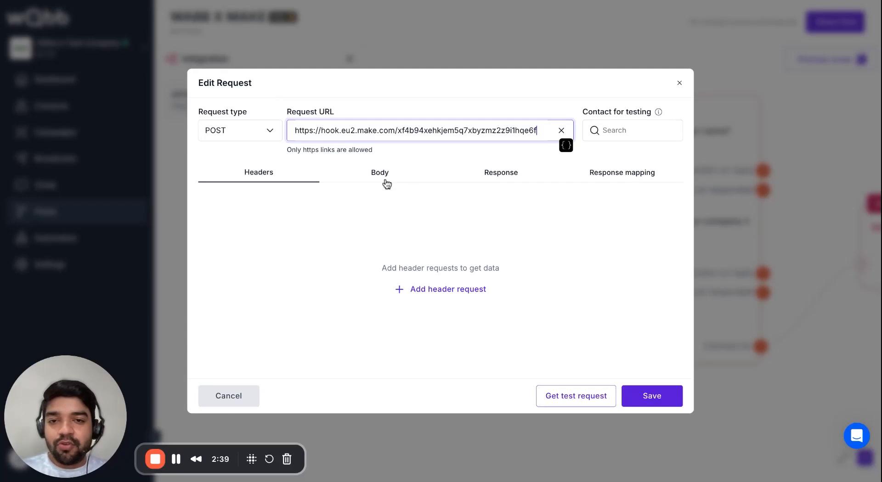
left_click(385, 178)
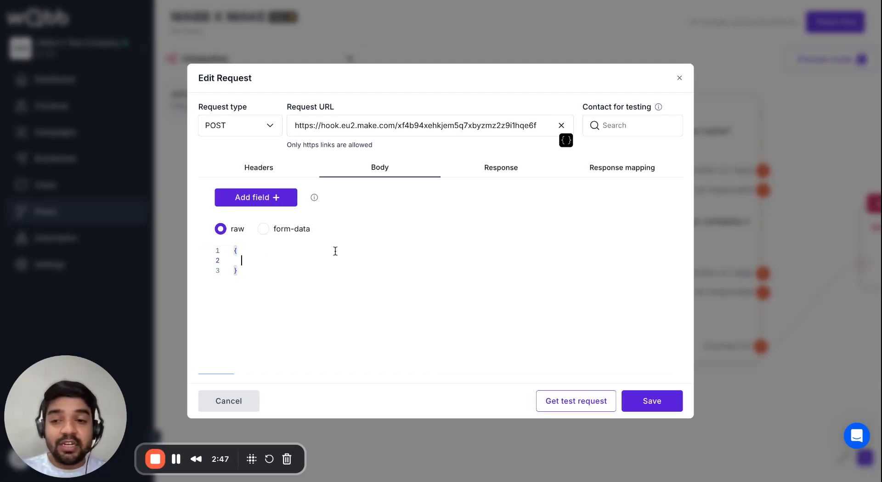
type("\"")
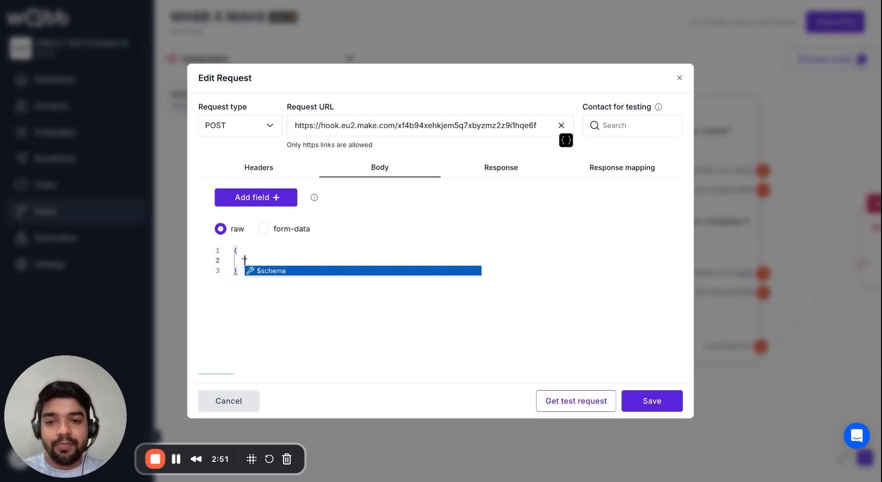
type("C")
key("BackSpace")
type("Na")
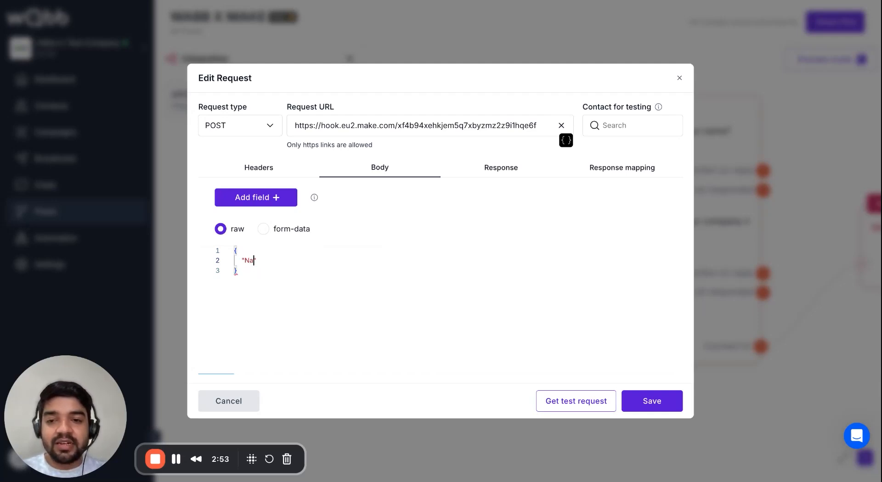
type("me\": \"")
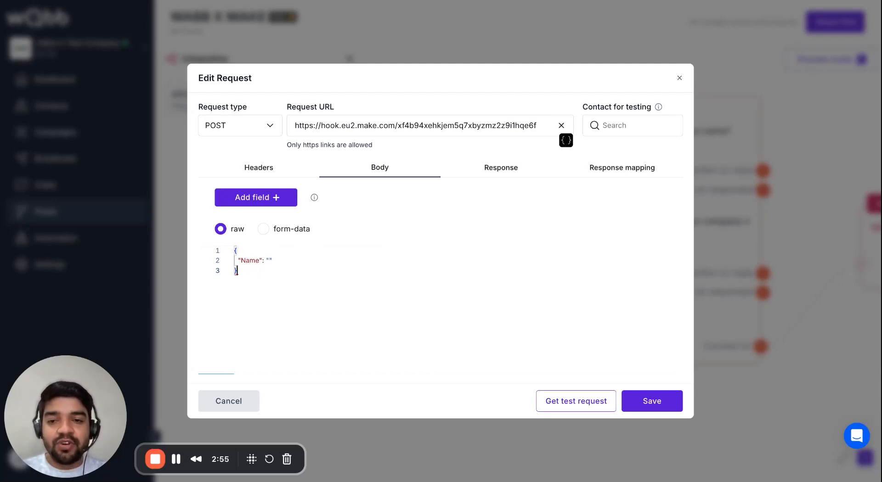
left_click(270, 261)
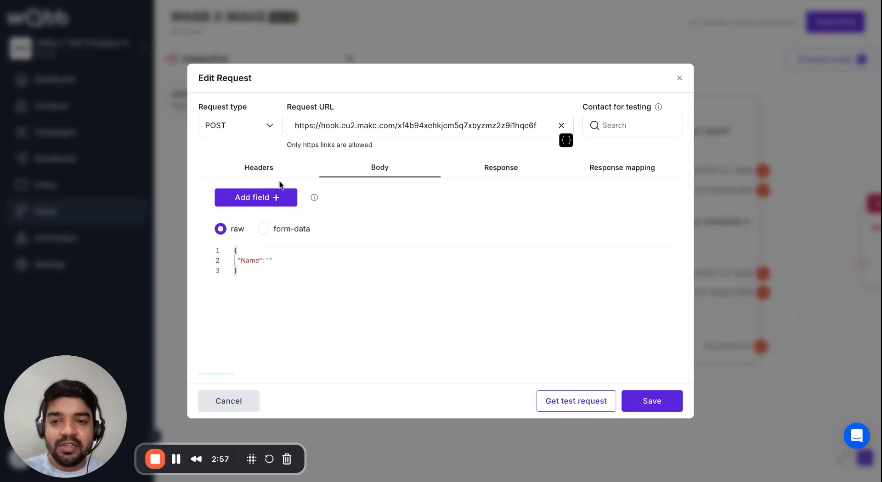
left_click(277, 200)
type("cus")
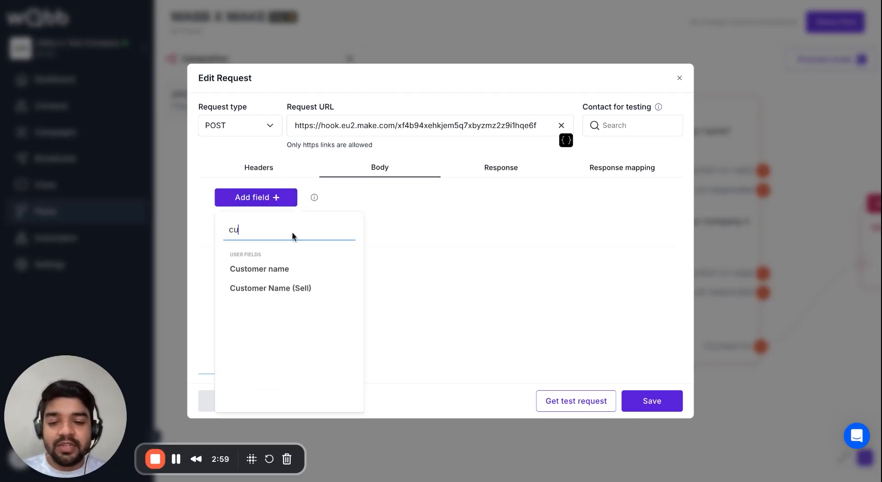
left_click(274, 275)
Add JSON key Company mapped to {Company Name} and save the request.
left_click(330, 260)
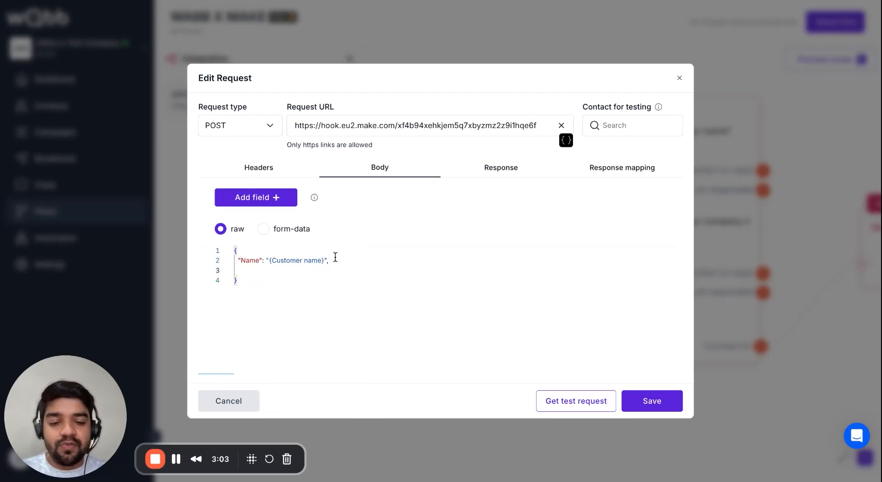
type("\"Company\": \"")
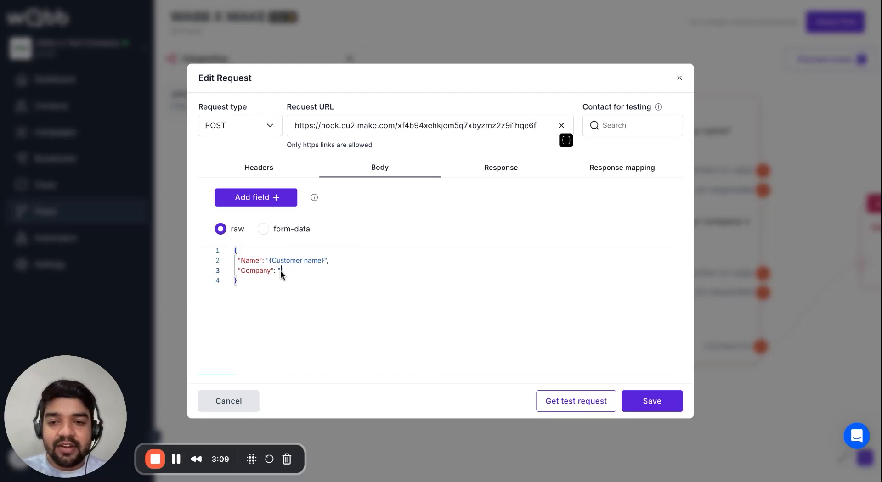
left_click(272, 205)
type("comp")
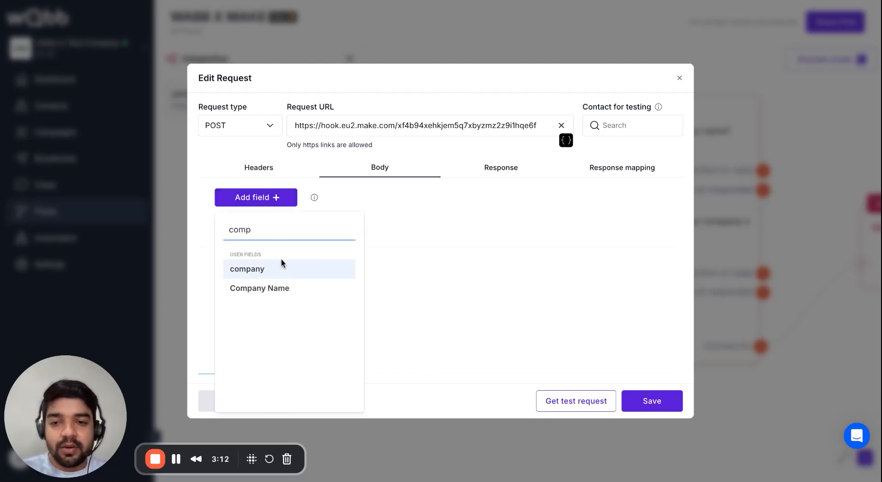
left_click(283, 289)
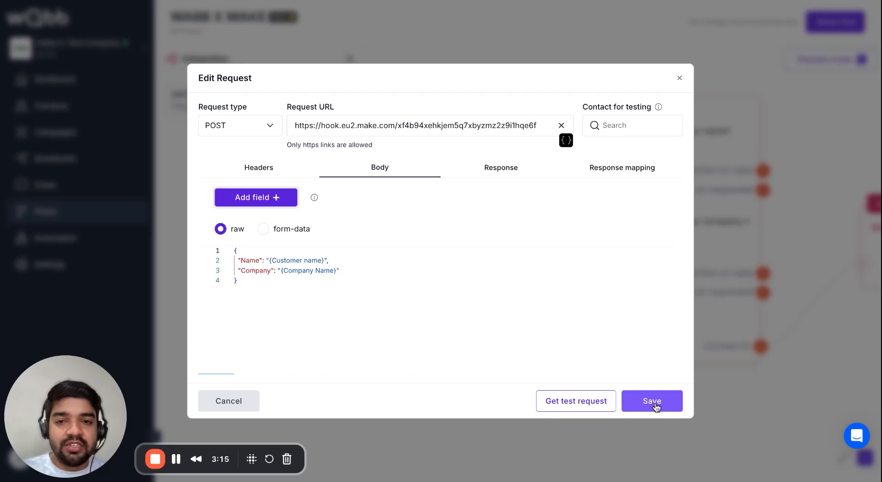
left_click(652, 402)
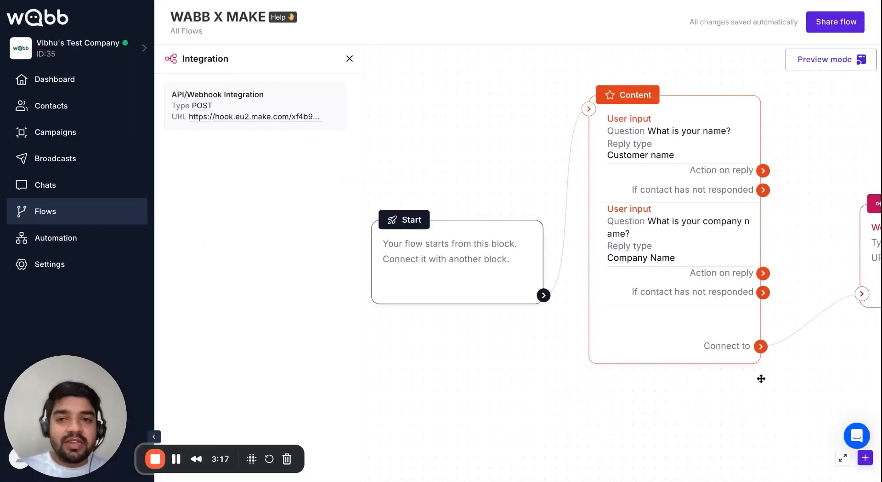
Move the Integration block up and left, then search Contacts for the test contact's partial name.
left_click_drag(687, 285, 650, 257)
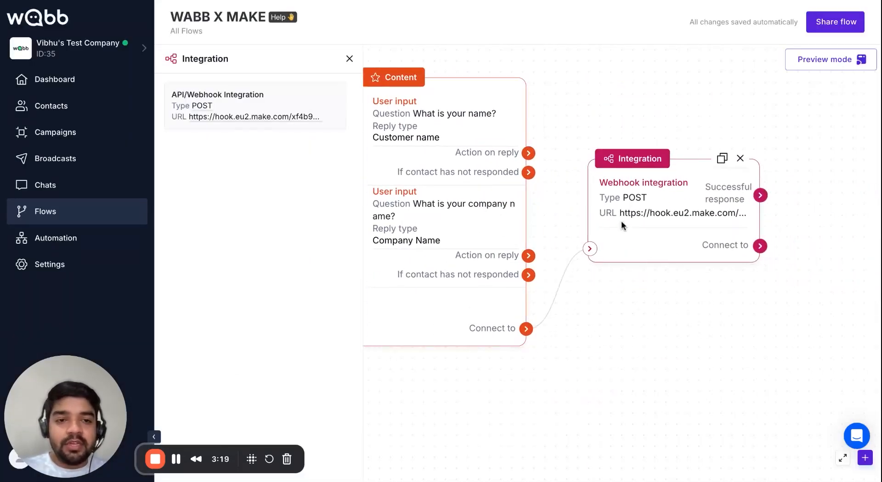
left_click(111, 191)
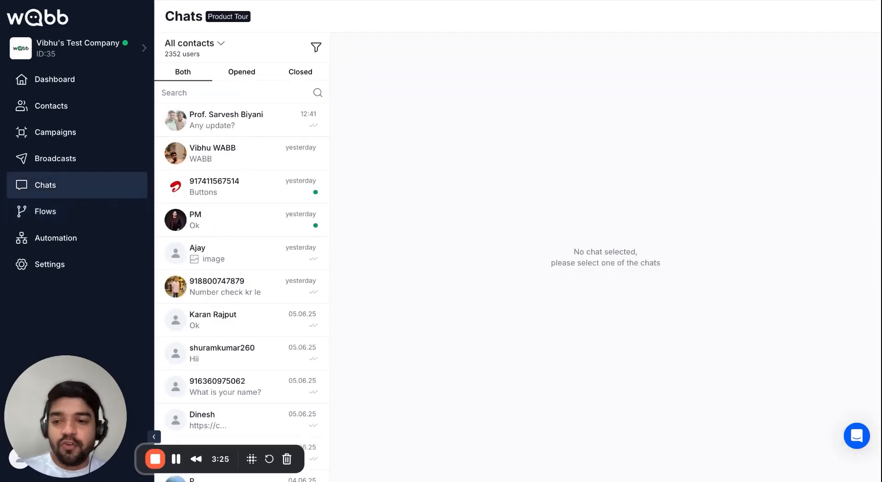
left_click(117, 117)
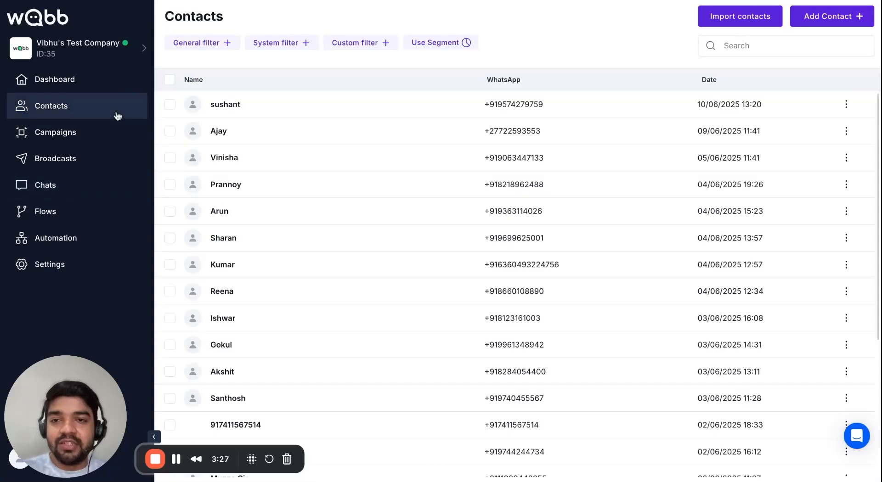
left_click(737, 55)
type("manpr")
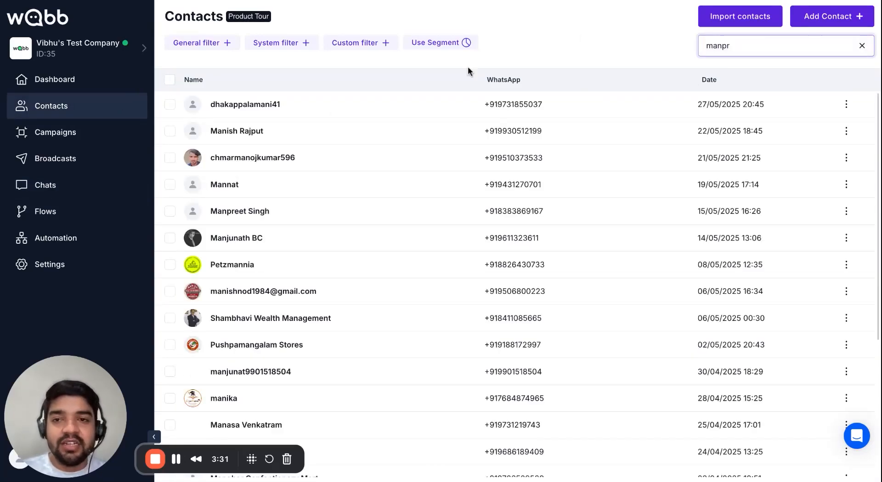
Add a Customer name variable to the test contact, filled with the contact's first name.
left_click(259, 108)
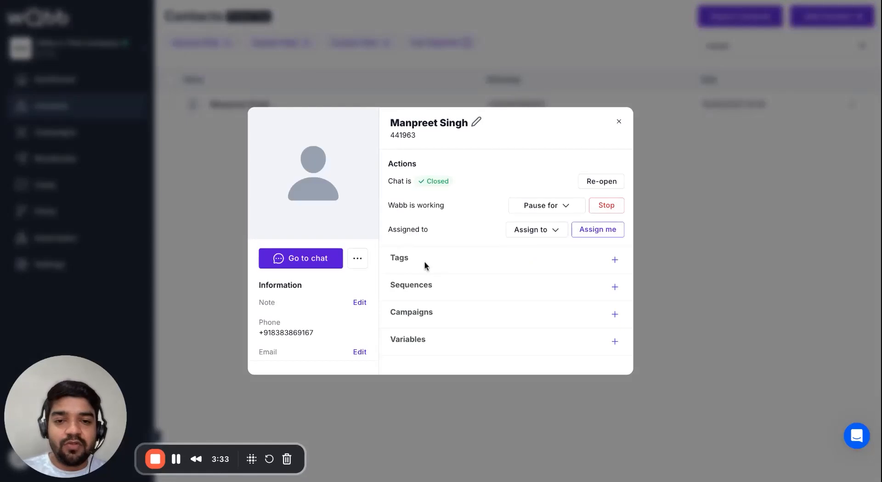
left_click(615, 344)
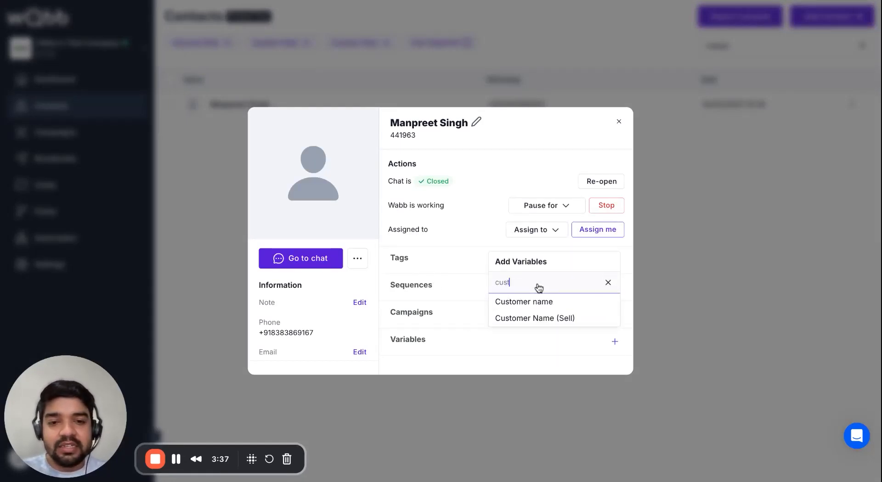
left_click(540, 305)
left_click(477, 351)
type("Manpr")
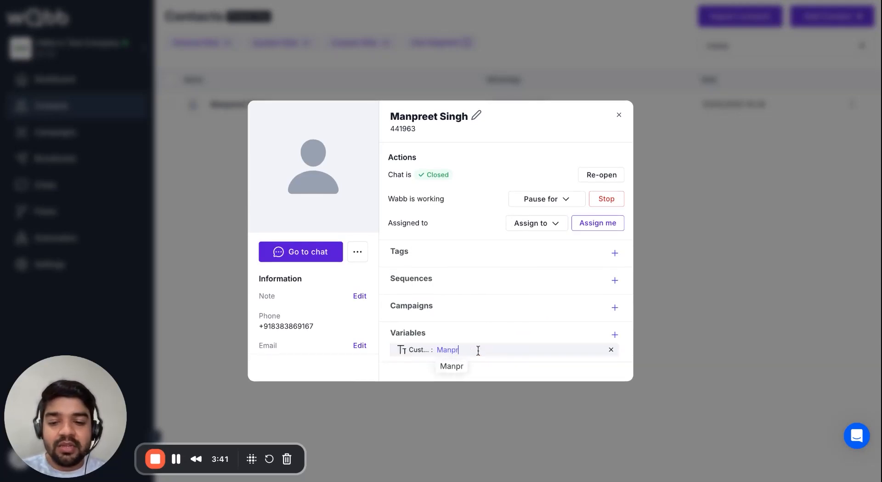
type("eet")
key("Return")
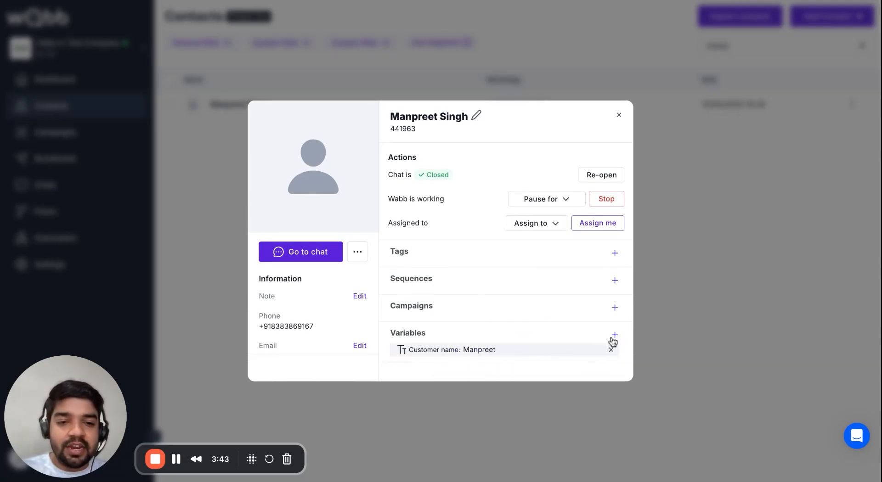
Add a Company Name variable set to 'WABB', then close the contact details.
left_click(614, 335)
left_click(548, 279)
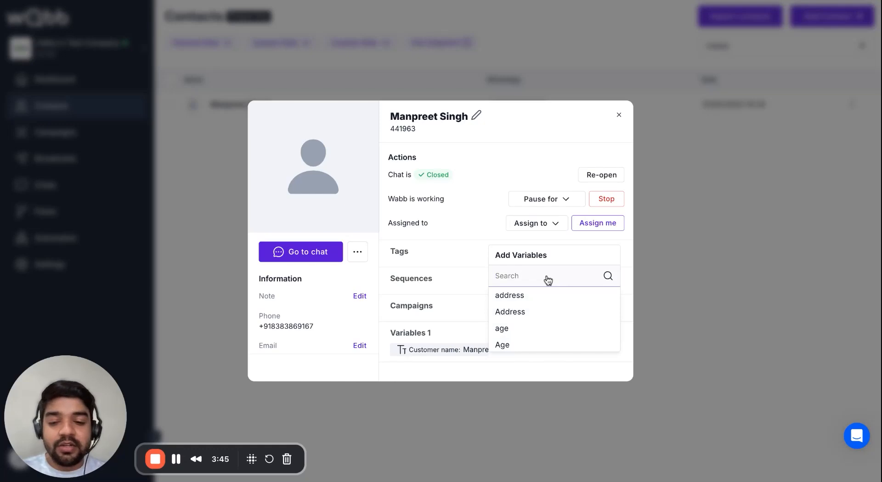
type("com")
left_click(540, 314)
left_click(512, 358)
type("W")
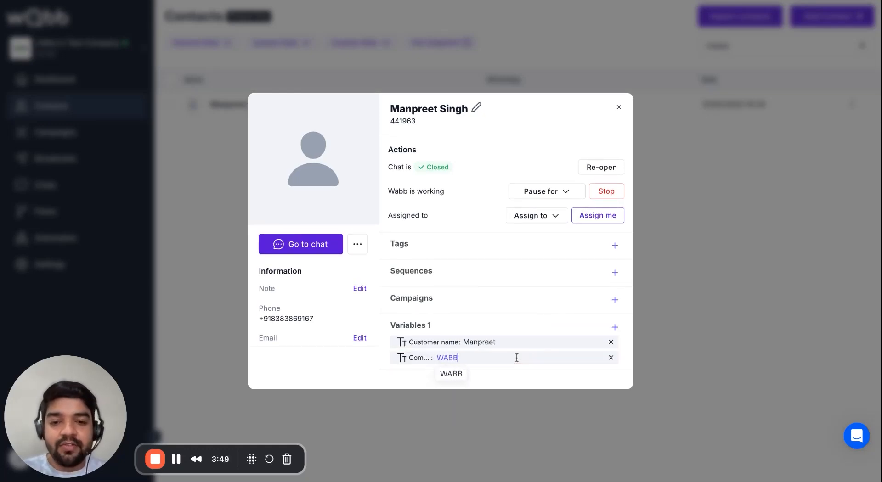
type("ABB")
left_click(522, 373)
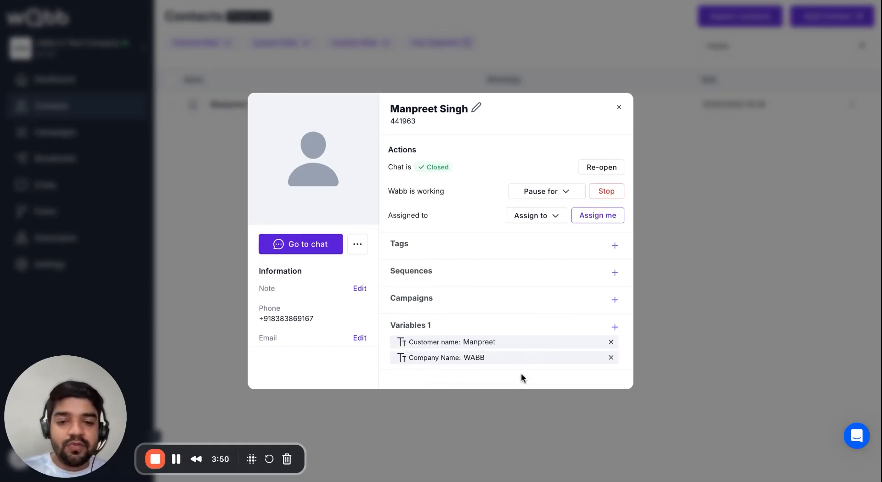
left_click(619, 107)
left_click(104, 211)
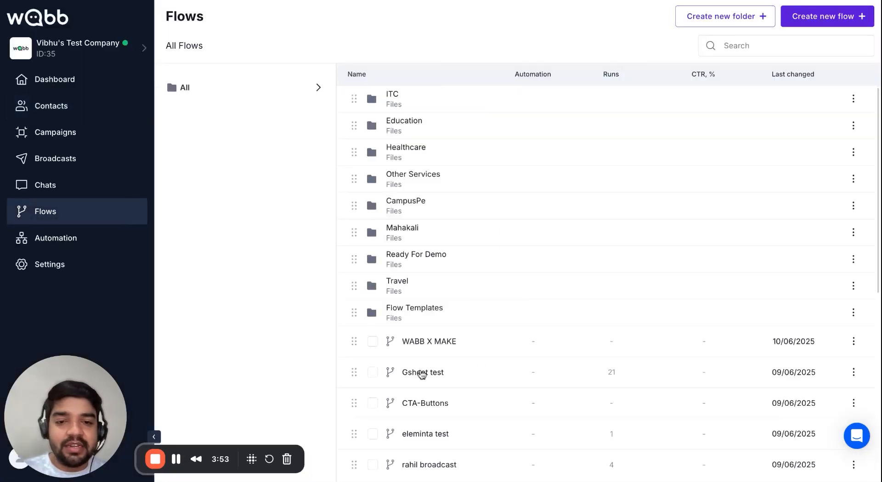
Reopen the Integration block's webhook request in the WABB X MAKE flow.
left_click(422, 345)
left_click(764, 275)
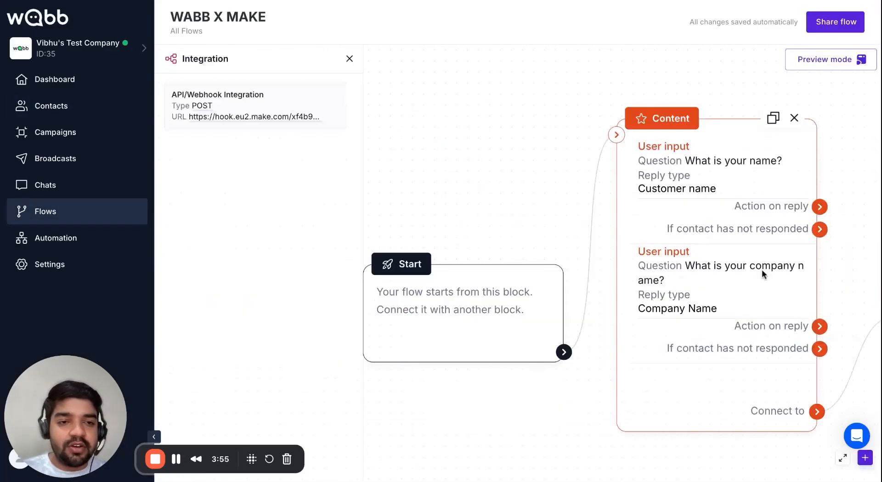
left_click(313, 123)
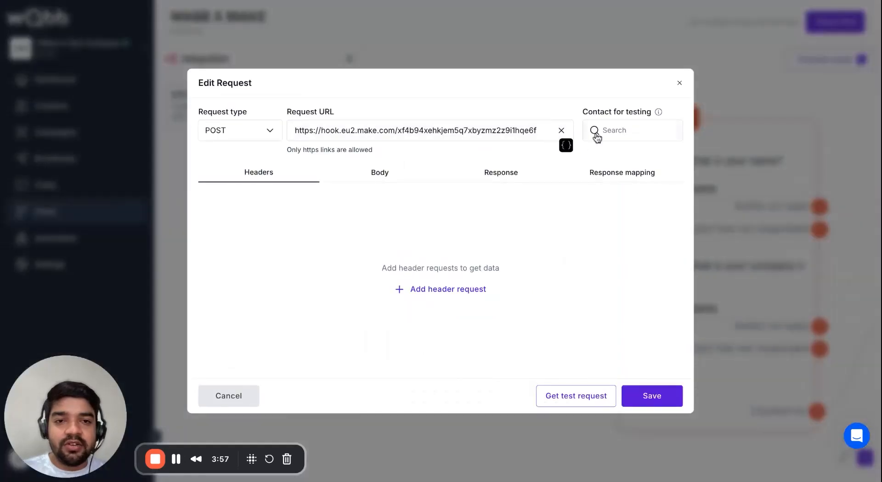
Test-send the request using the test contact and confirm the 'Accepted' response.
left_click_drag(582, 111, 646, 112)
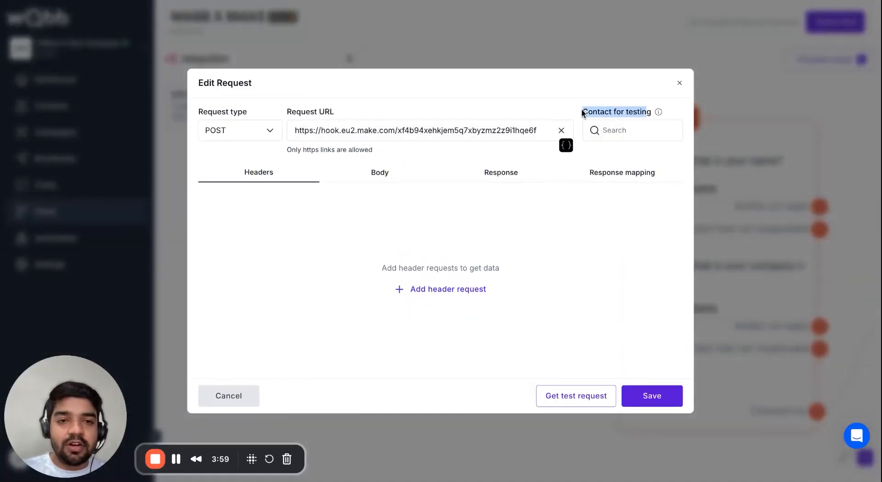
left_click(614, 131)
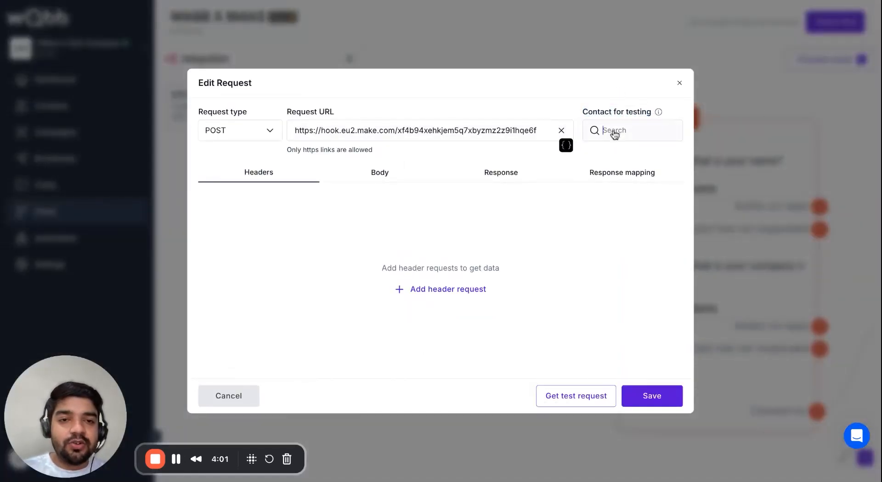
type("MAN")
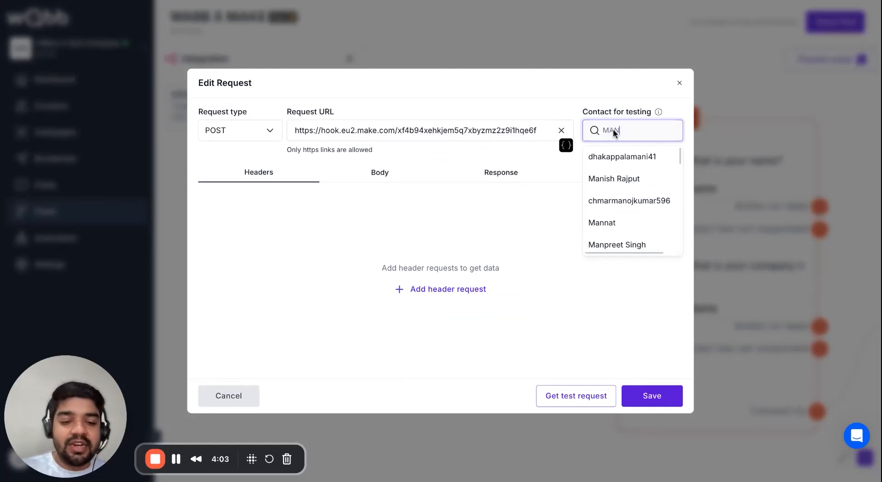
type("PR")
left_click(616, 157)
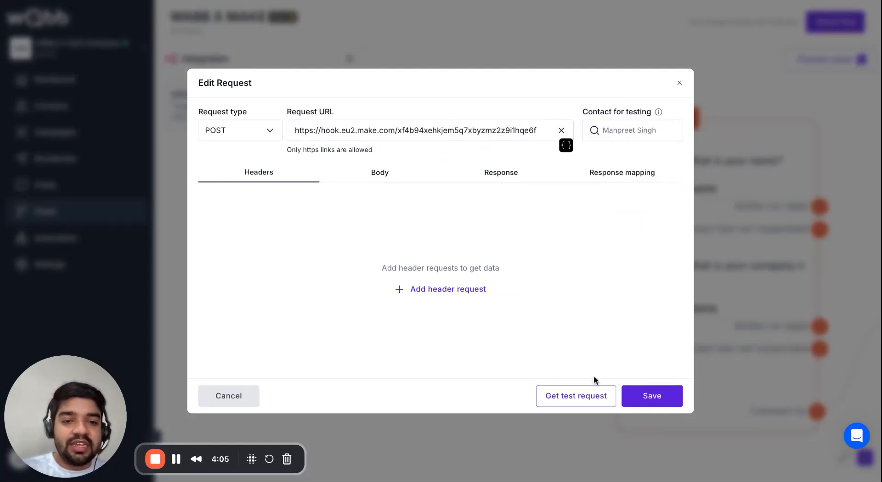
left_click(587, 404)
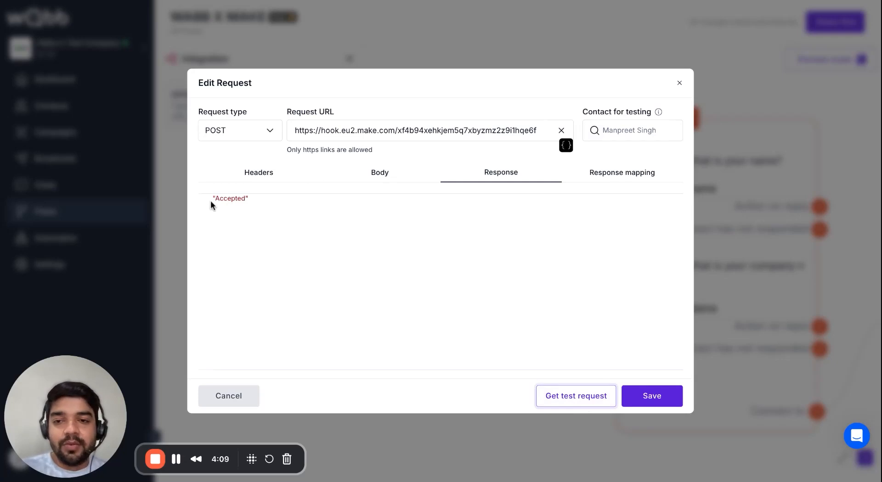
left_click_drag(214, 201, 252, 204)
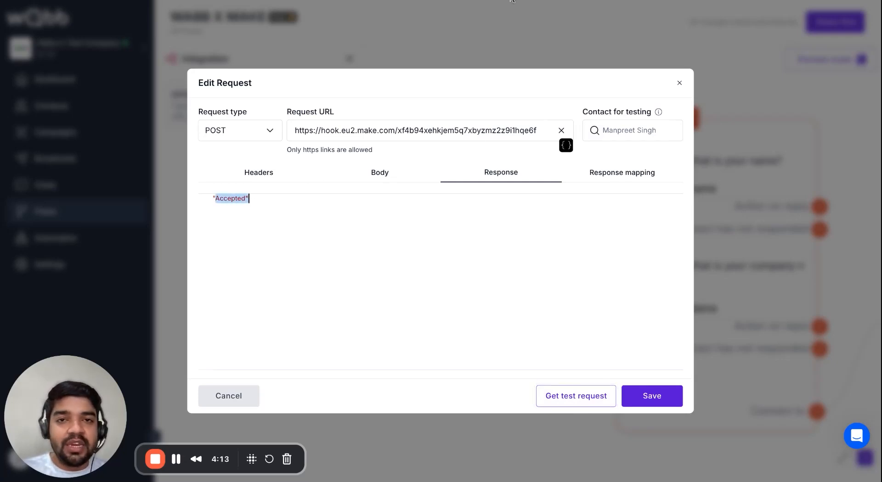
Save the Make Webhooks trigger now that its data structure is determined, and add a following module.
left_click(511, 1)
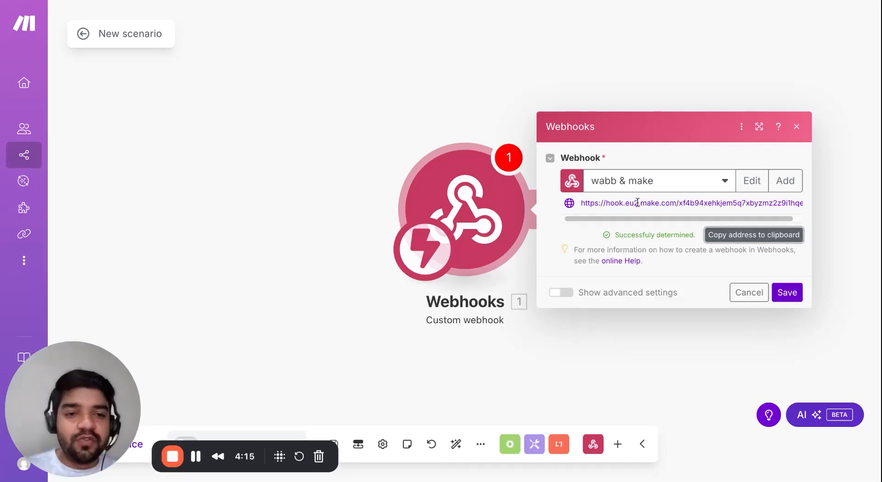
left_click_drag(615, 235, 689, 235)
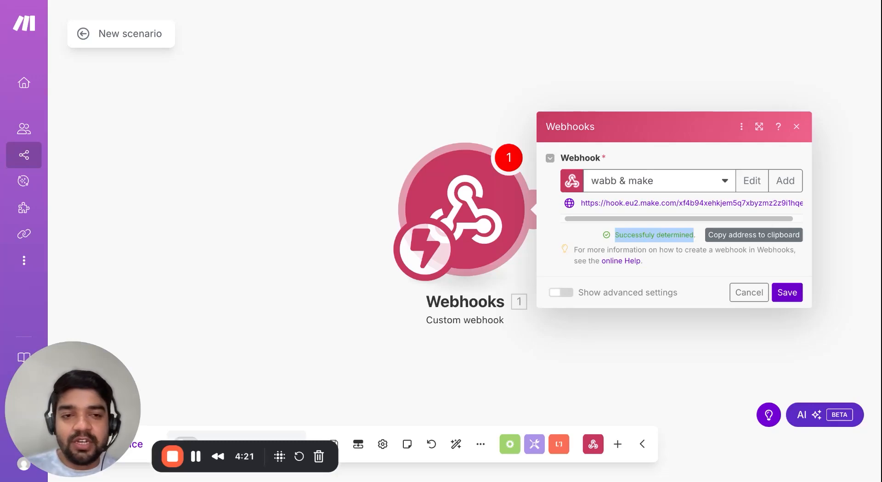
left_click(786, 292)
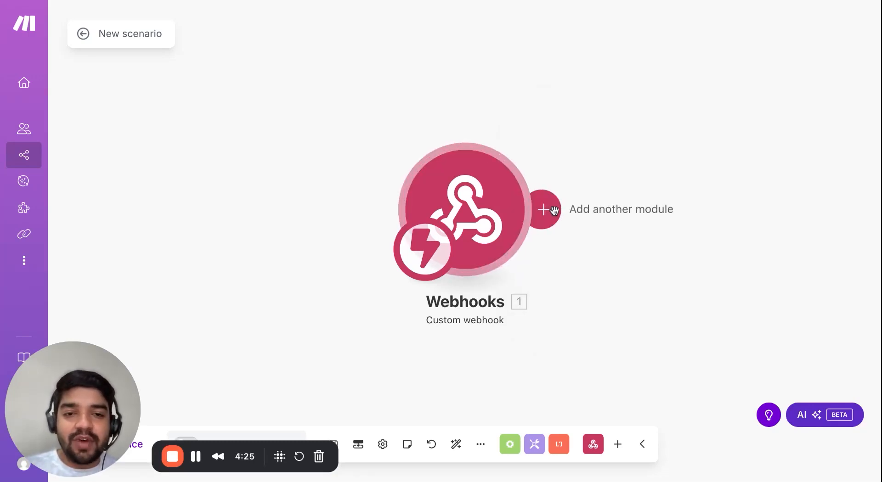
left_click(556, 211)
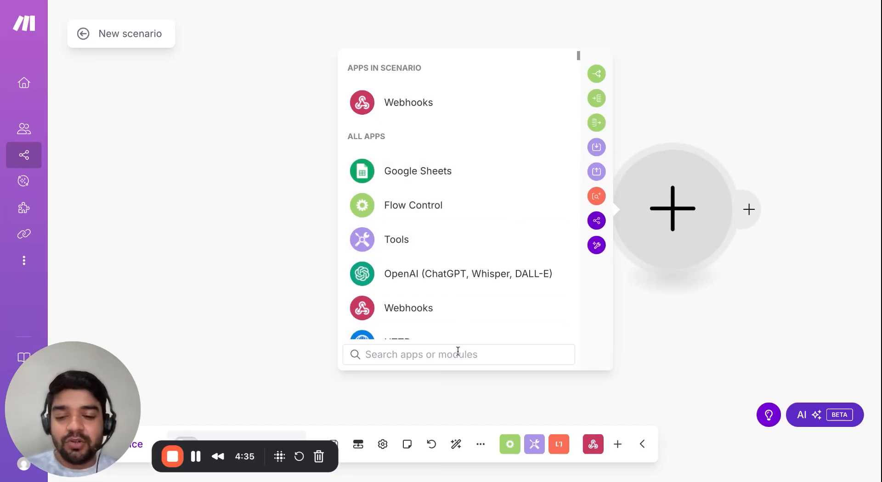
Search the app picker for Zoho, Sales and Zend, then clear it and browse the default app list.
type("zoho")
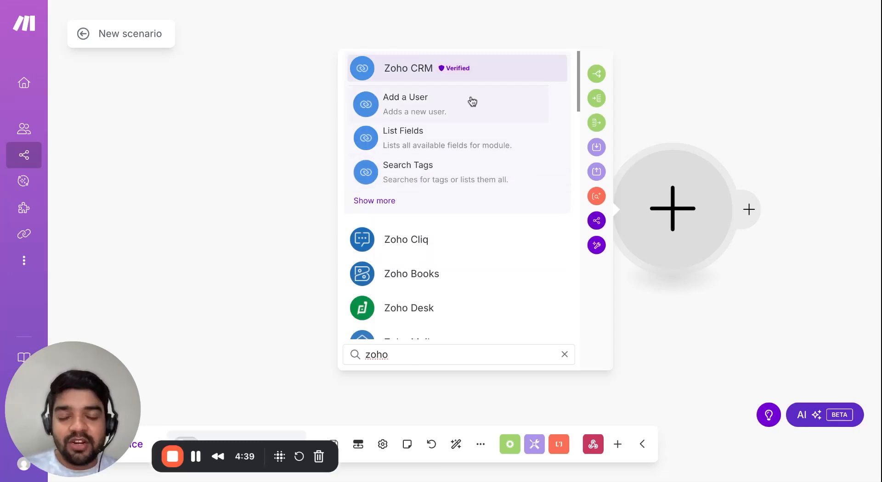
key("ctrl+a")
key("BackSpace")
type("sales")
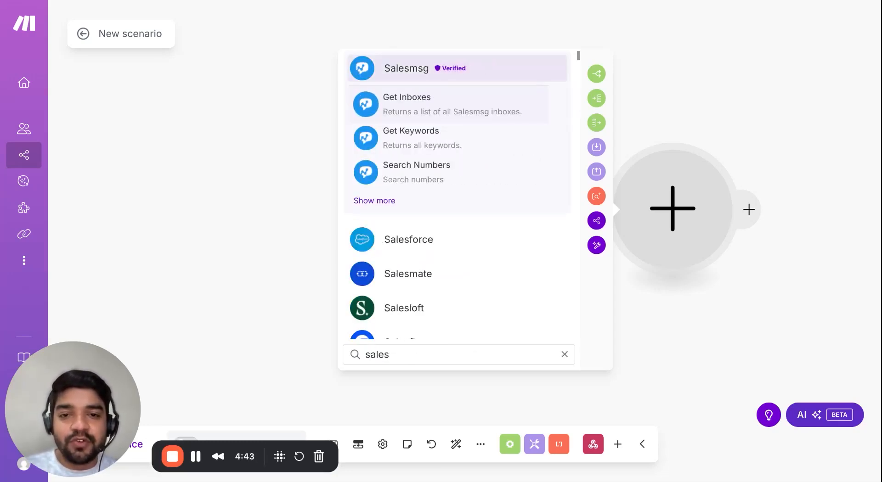
key("ctrl+a")
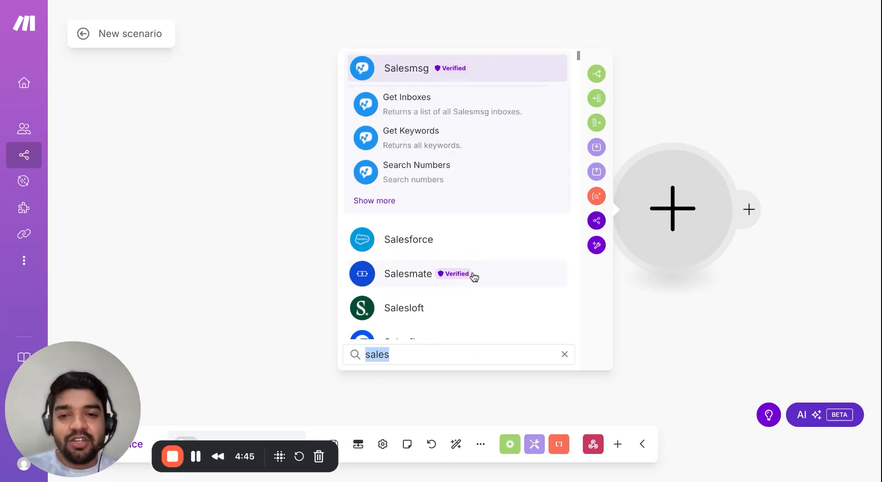
type("zend")
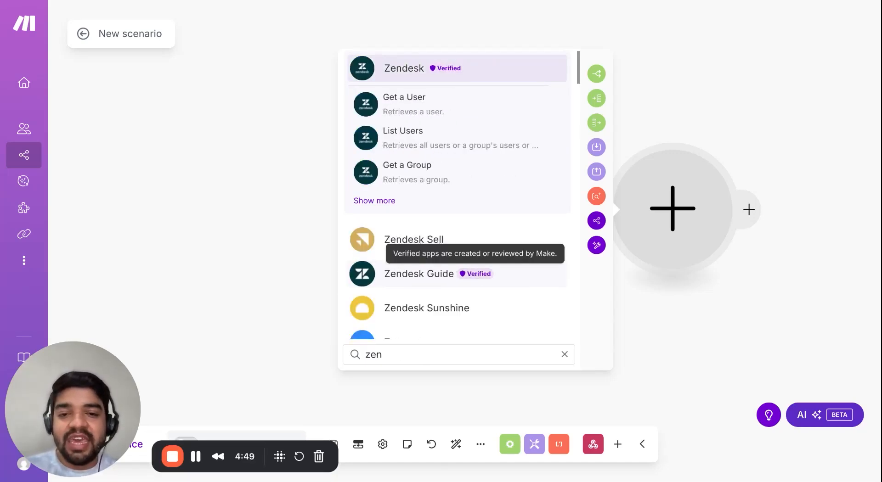
key("BackSpace")
key("BackSpace")
key("BackSpace")
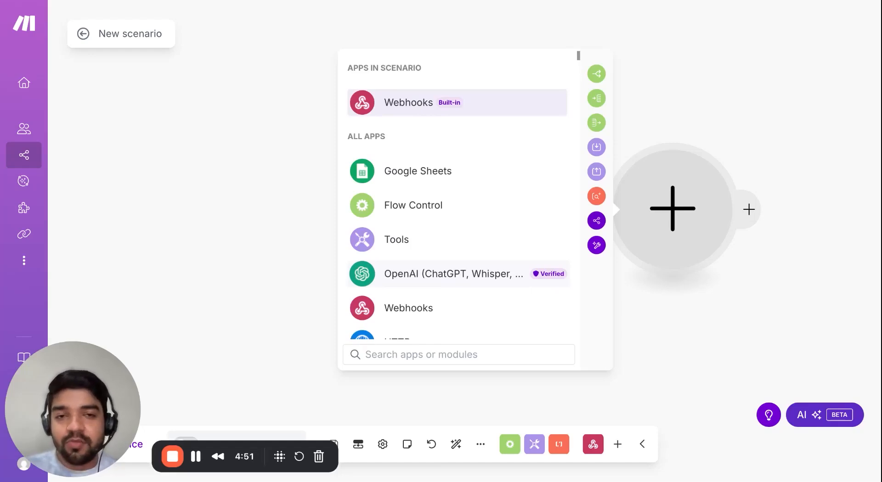
scroll(462, 188, "down", 5)
scroll(438, 256, "down", 7)
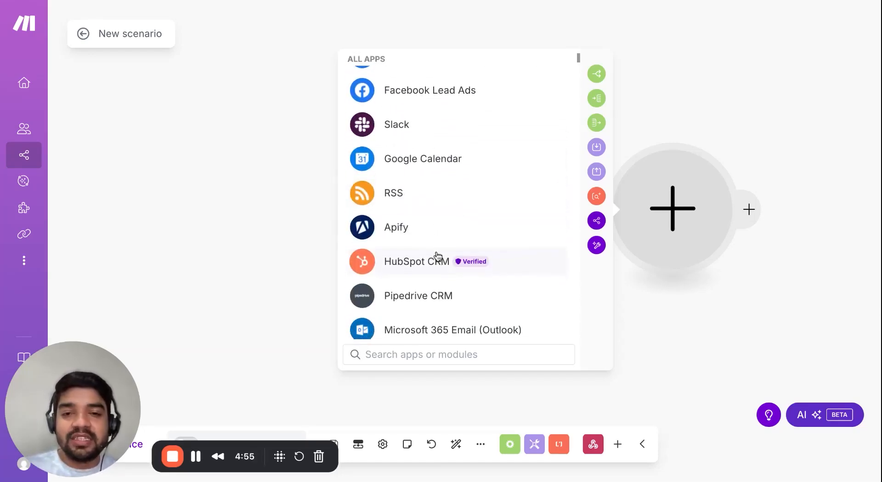
scroll(438, 256, "down", 4)
scroll(438, 256, "down", 8)
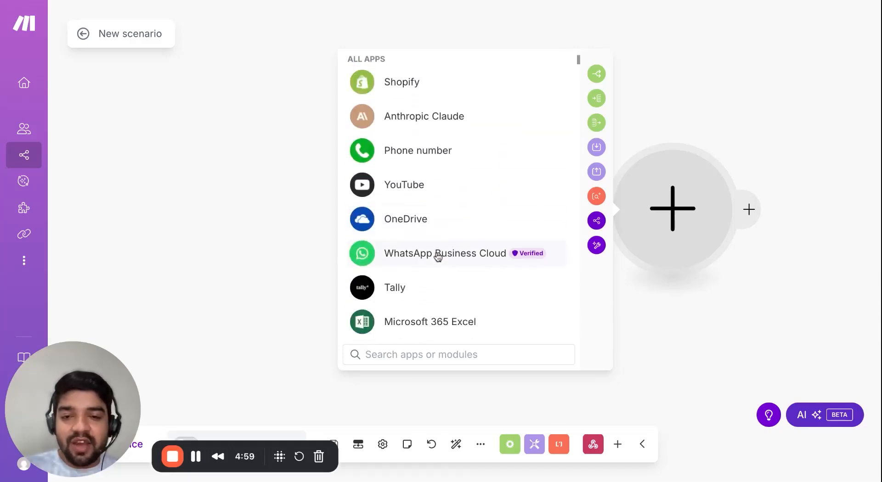
scroll(438, 257, "down", 1)
scroll(438, 258, "up", 5)
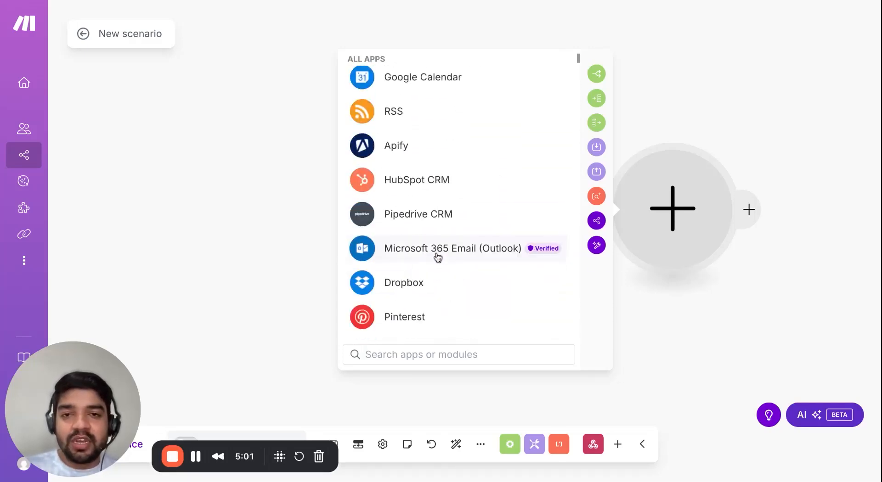
scroll(454, 243, "up", 10)
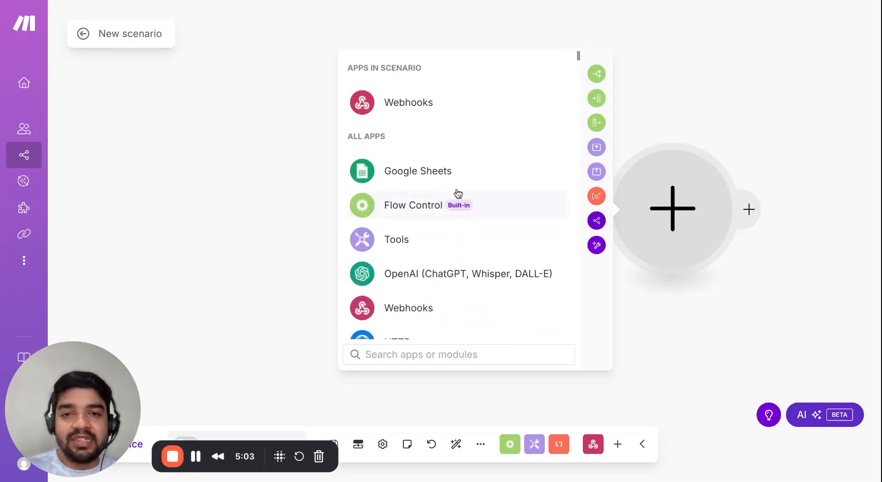
Add a Google Sheets 'Add a Row' module after the Webhooks trigger.
left_click(449, 173)
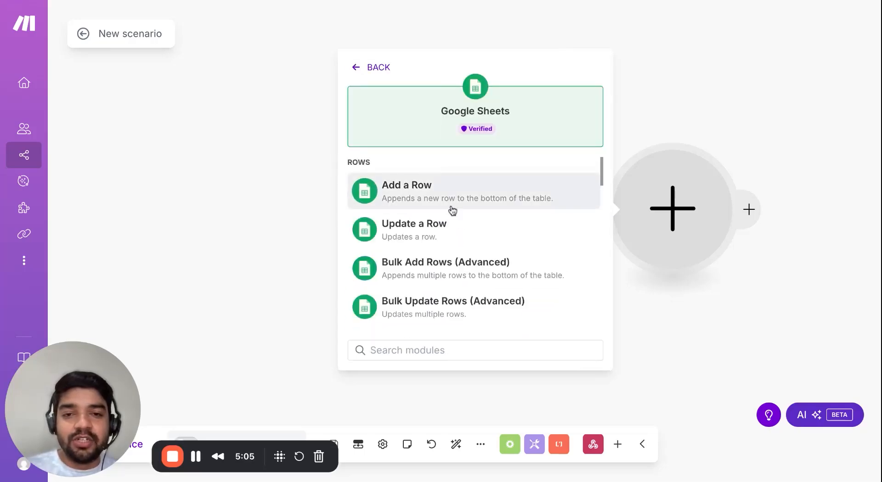
scroll(464, 234, "down", 3)
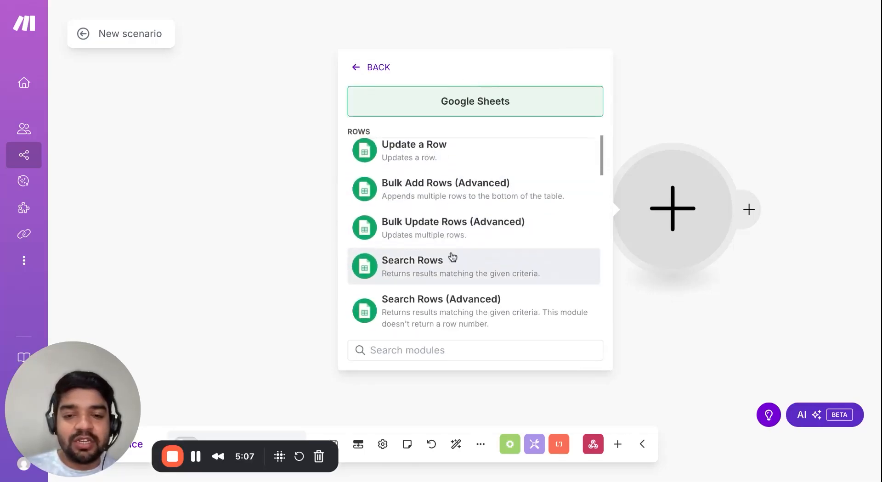
scroll(448, 225, "up", 3)
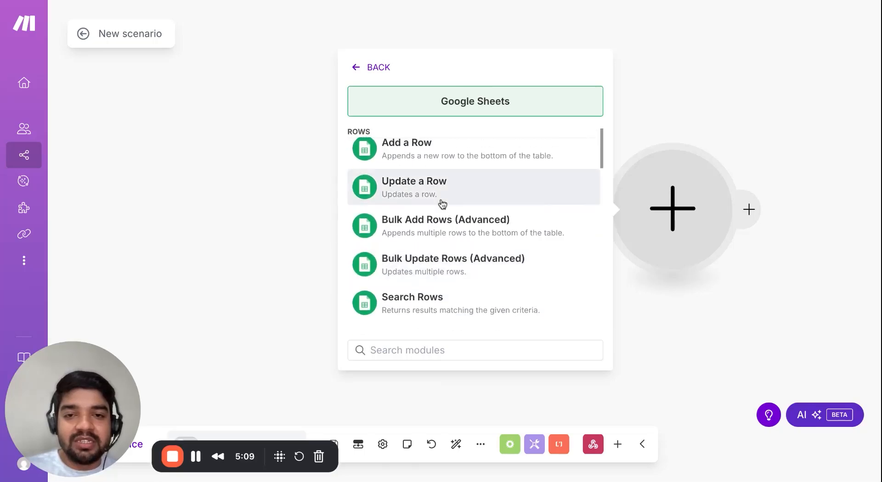
left_click(433, 162)
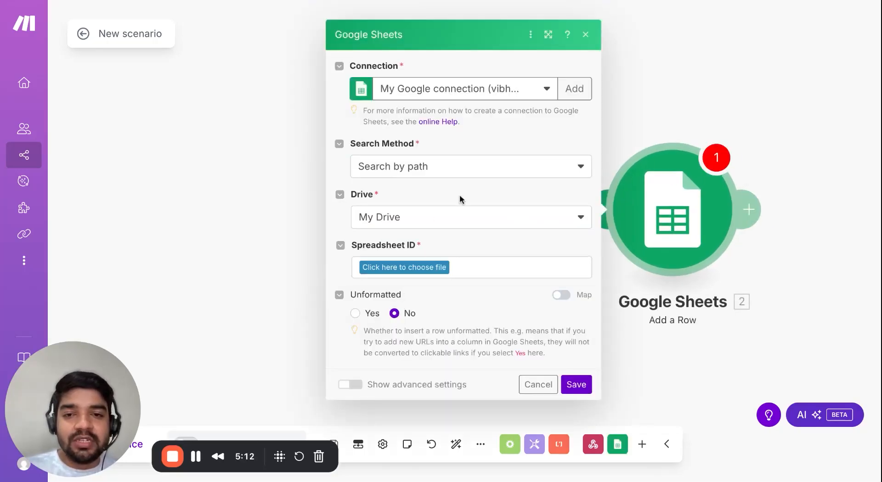
Target the 16Apriltest spreadsheet's Sheet1 in the Add a Row module.
left_click(437, 266)
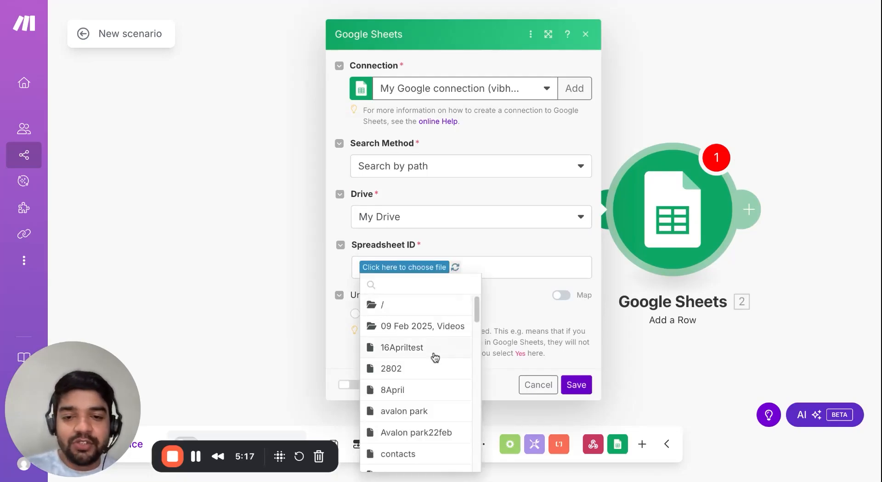
left_click(434, 355)
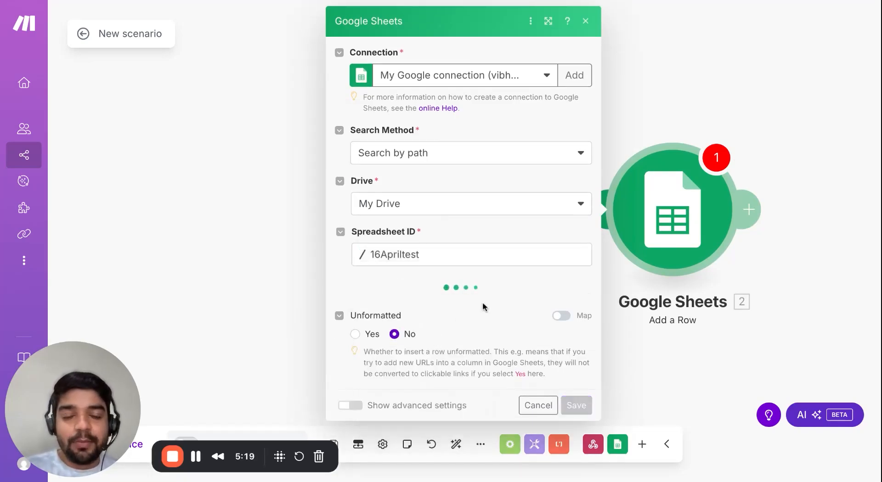
left_click(421, 305)
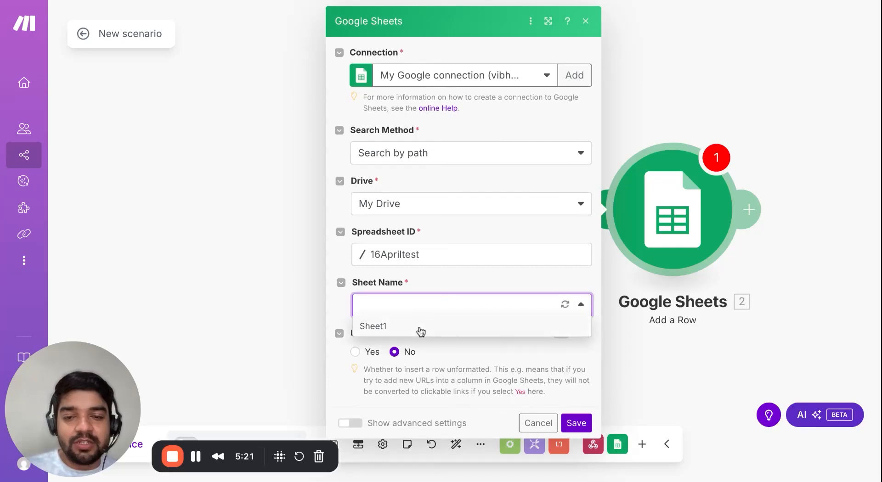
left_click(421, 327)
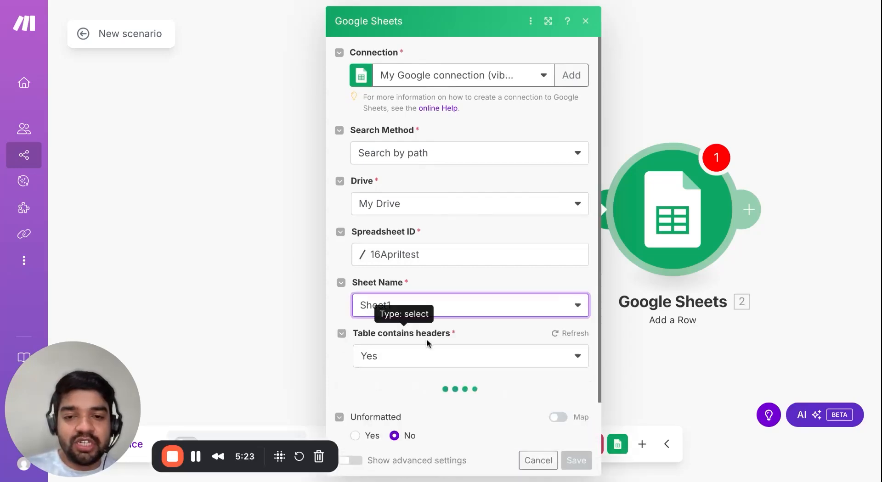
Map webhook Name into College_Id and Company into College_name, then save the module.
scroll(440, 350, "down", 1)
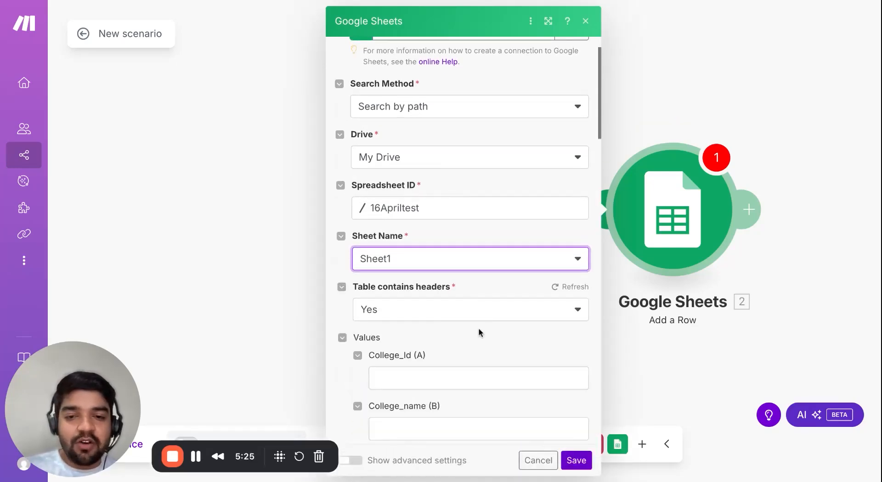
scroll(478, 331, "down", 3)
scroll(461, 287, "down", 1)
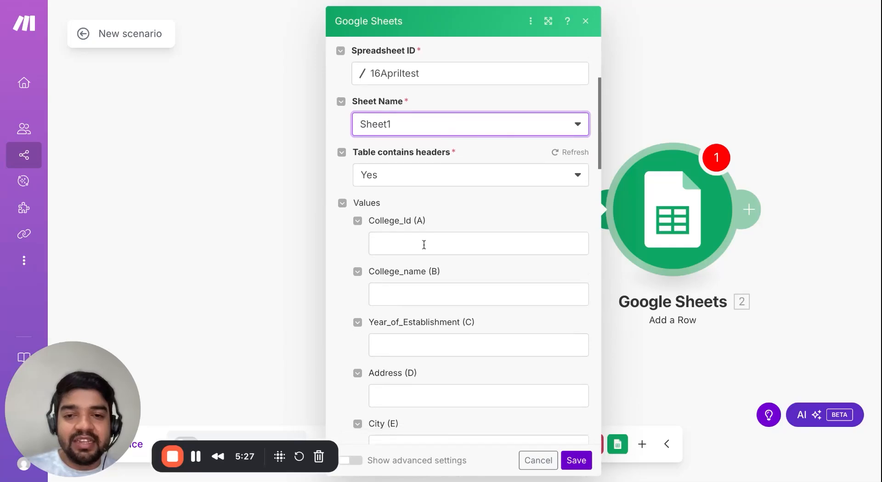
left_click(425, 243)
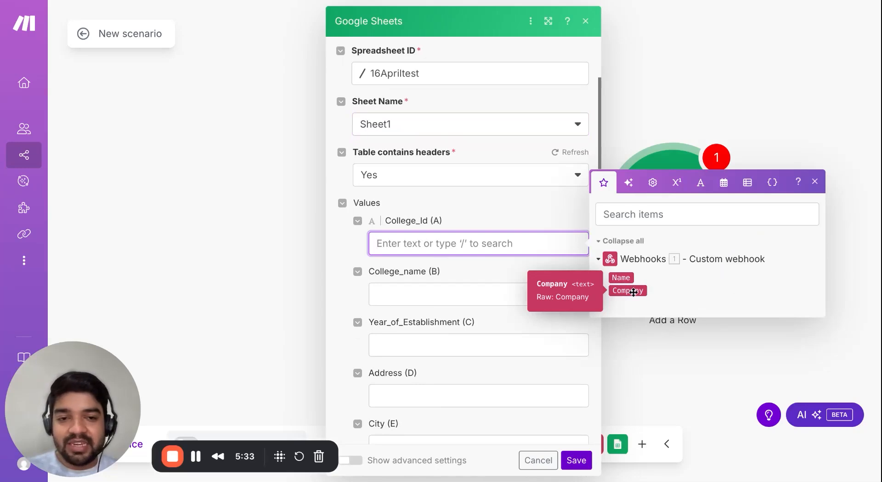
left_click(615, 278)
left_click(515, 294)
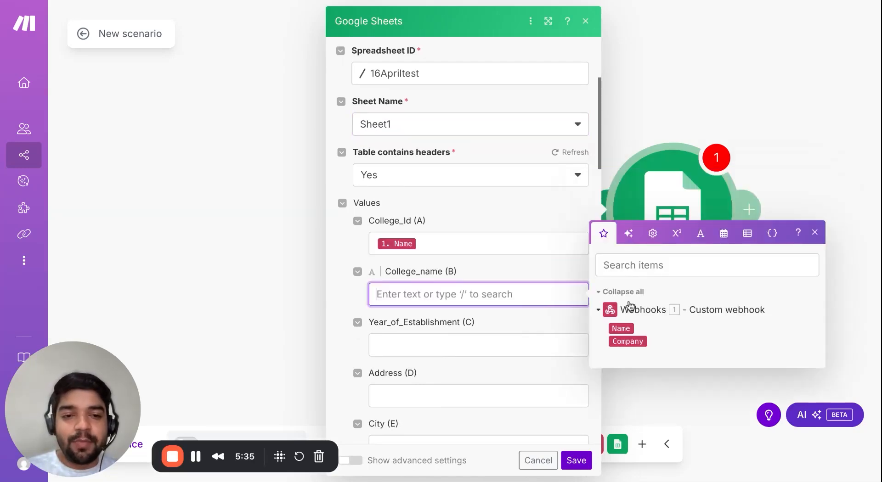
left_click(626, 342)
left_click(288, 375)
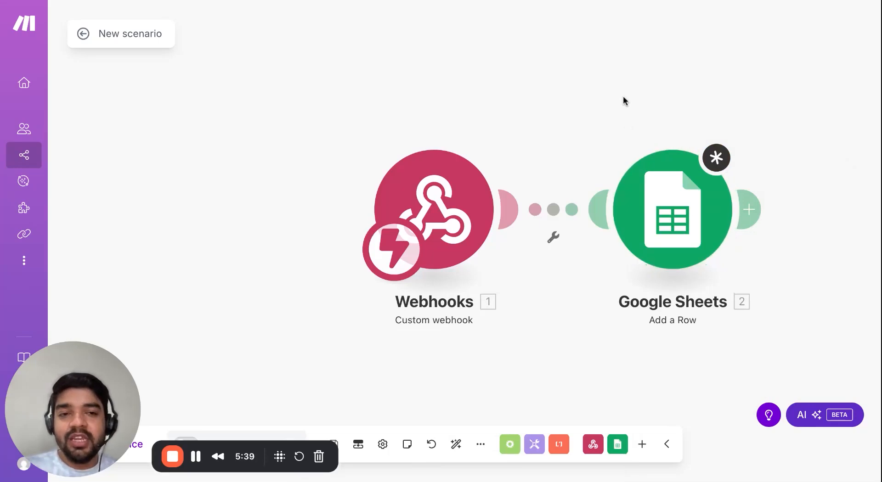
mouse_move(3, 383)
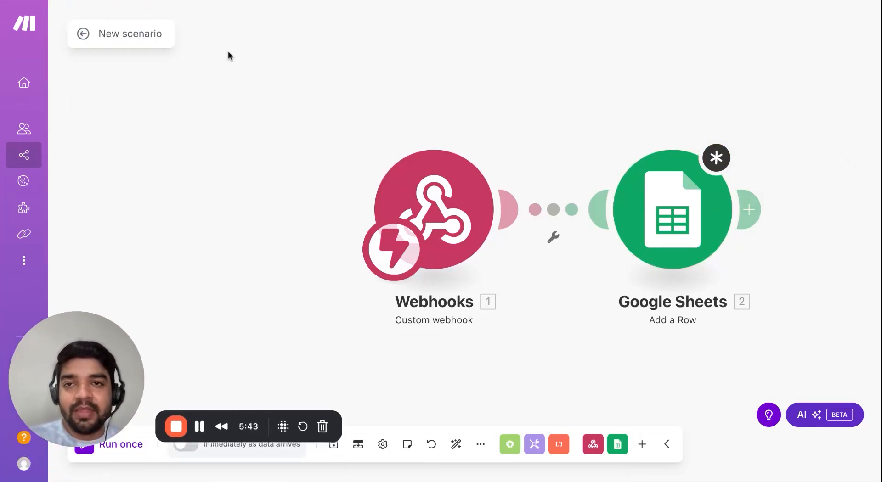
Review the Make-to-WABB webhook method in the help article, then return to the Make scenario editor.
left_click(234, 1)
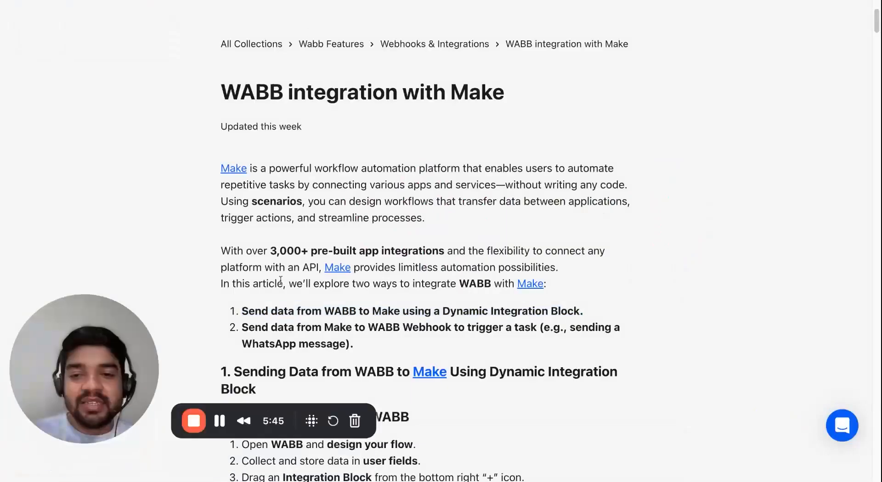
triple_click(242, 331)
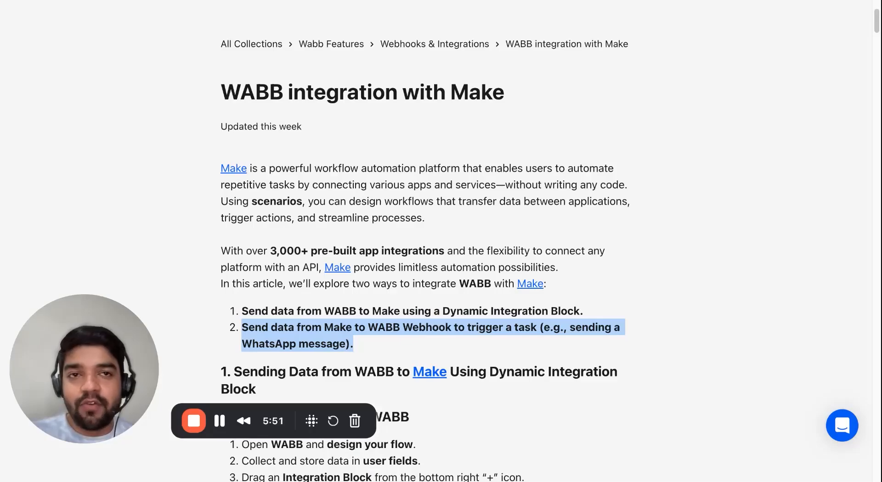
left_click(505, 1)
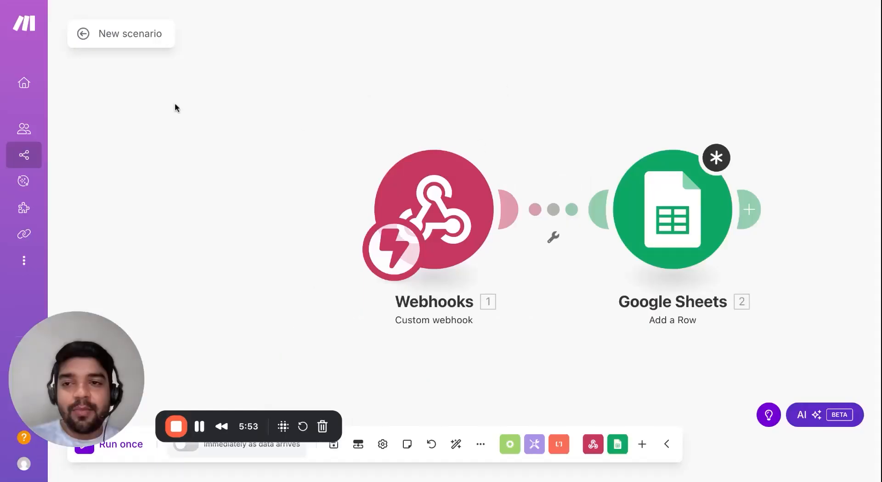
Delete the Webhooks and Google Sheets modules and open the app list for the empty module.
right_click(451, 222)
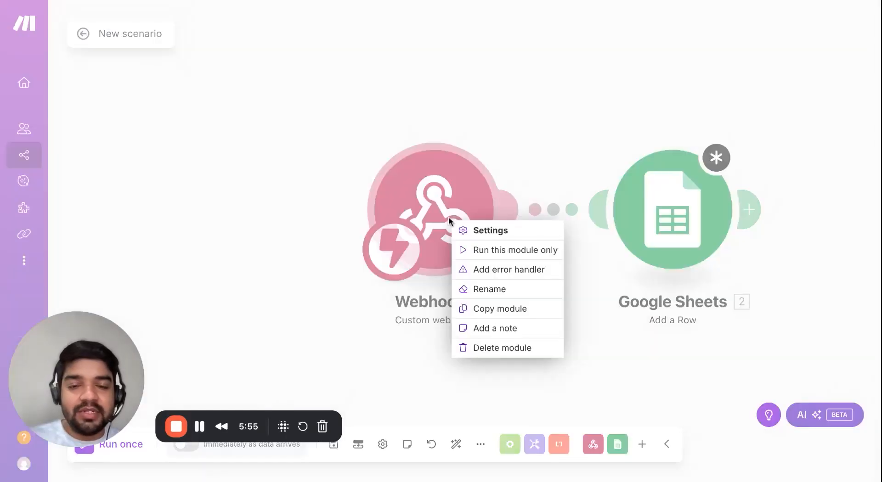
left_click(488, 347)
right_click(622, 243)
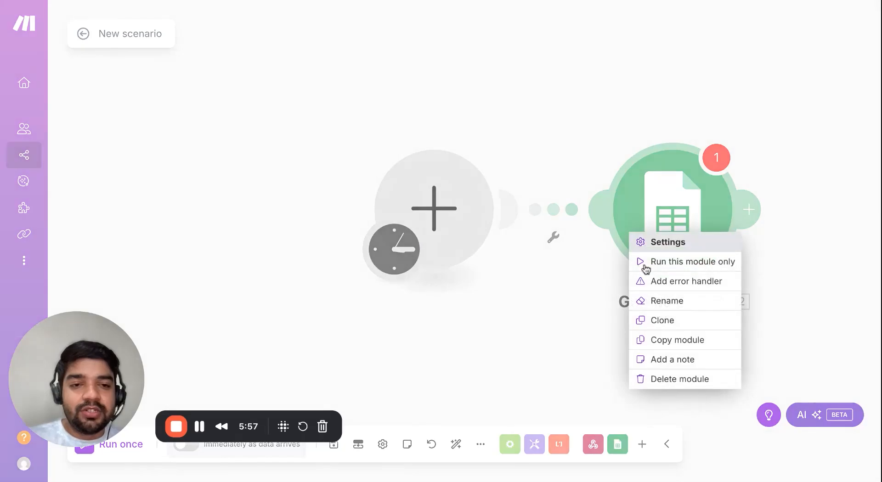
left_click(701, 381)
left_click(459, 232)
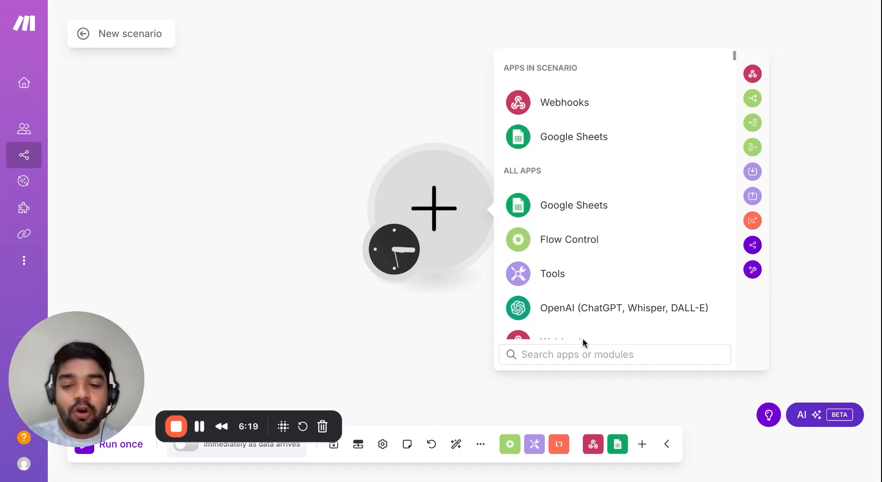
type("shop")
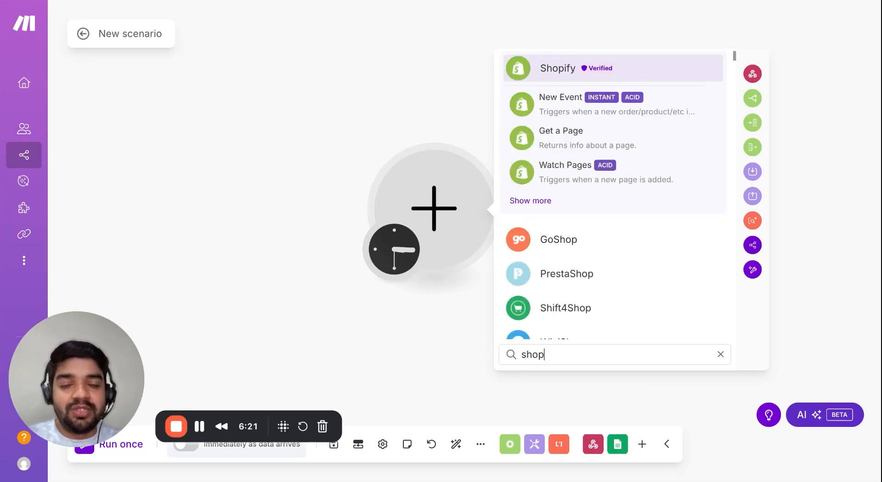
type("ify")
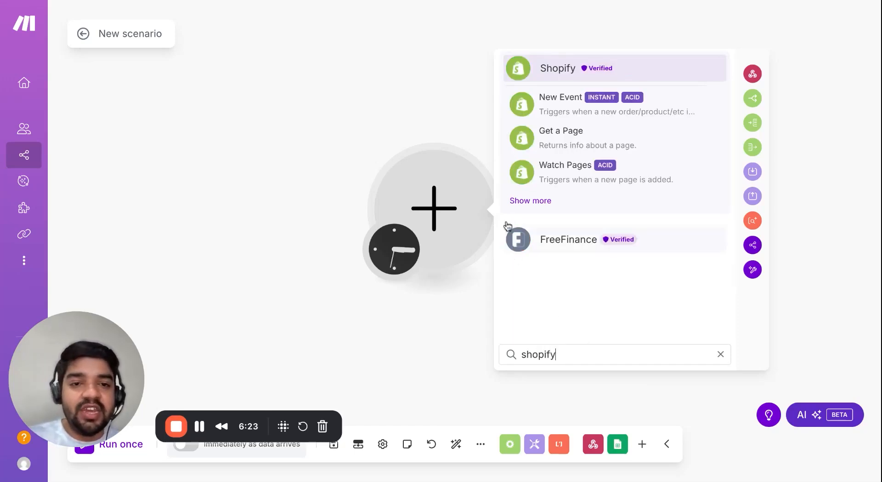
left_click(521, 203)
scroll(592, 269, "down", 2)
scroll(592, 267, "down", 5)
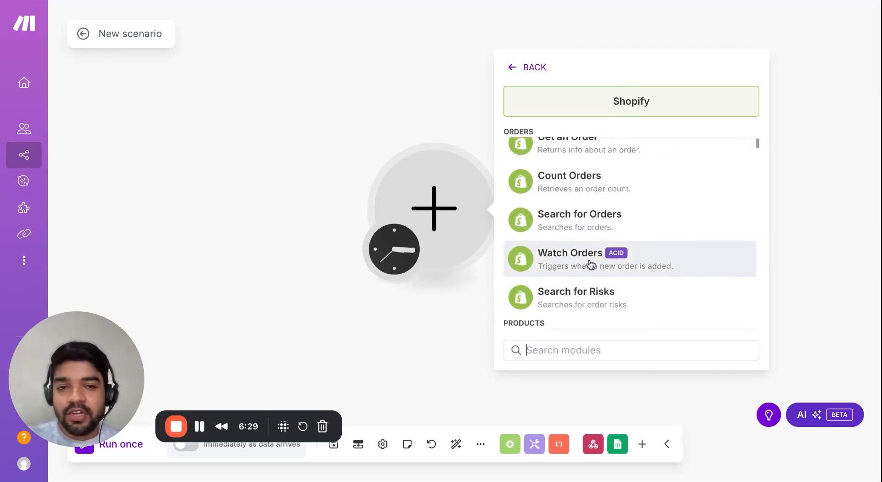
scroll(614, 265, "down", 2)
scroll(614, 262, "down", 10)
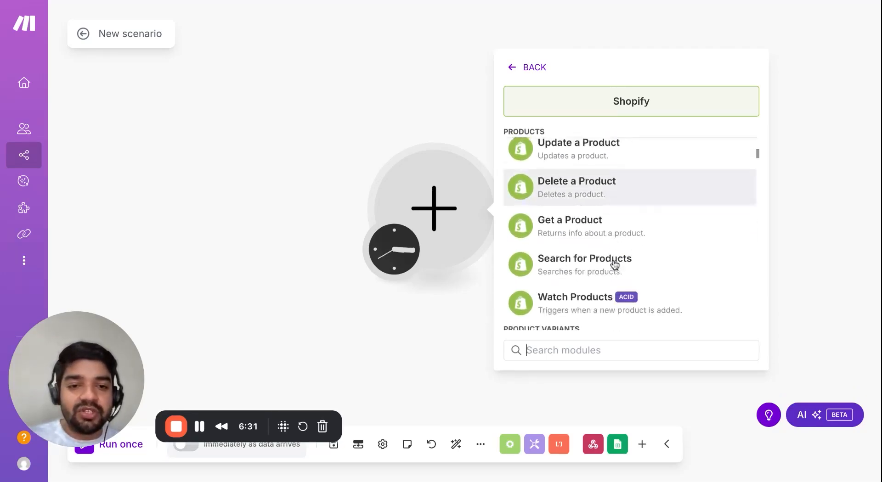
scroll(611, 206, "down", 10)
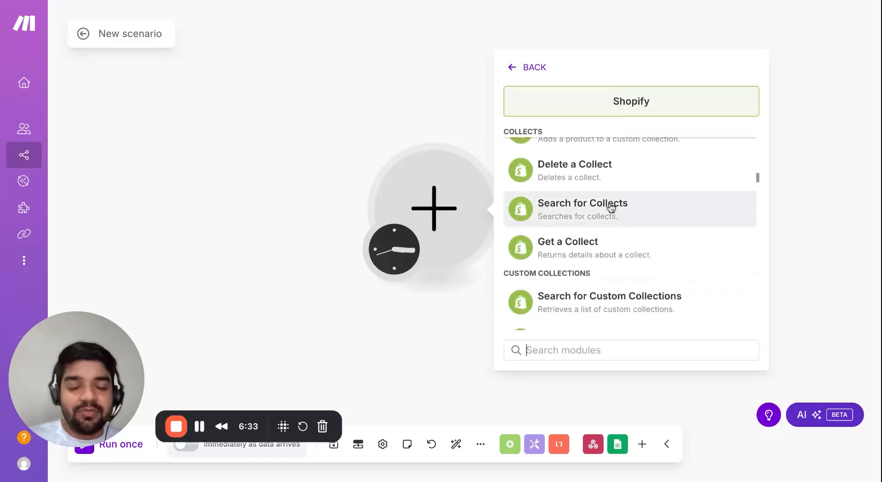
scroll(611, 208, "down", 3)
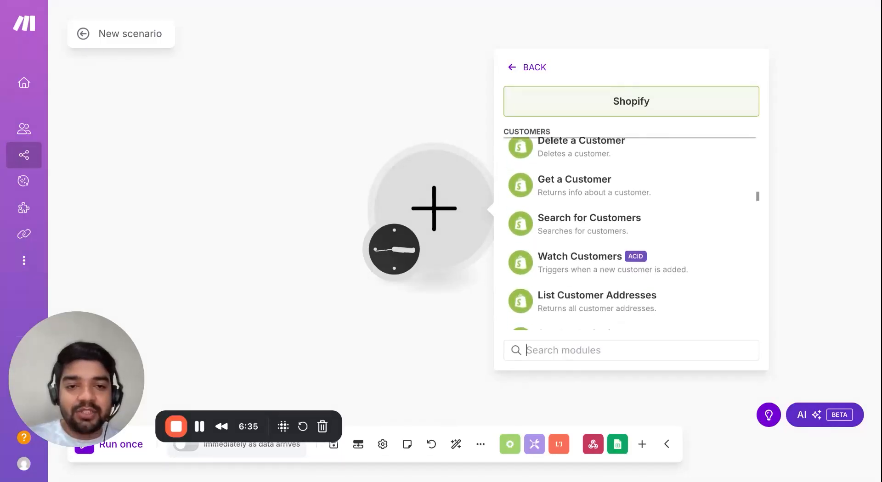
scroll(595, 169, "up", 15)
scroll(594, 162, "up", 2)
left_click(594, 348)
type("abd")
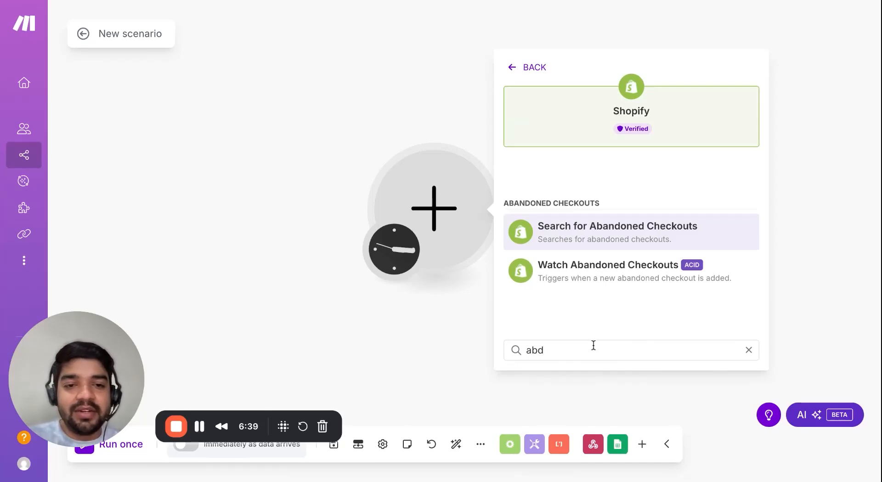
left_click(623, 281)
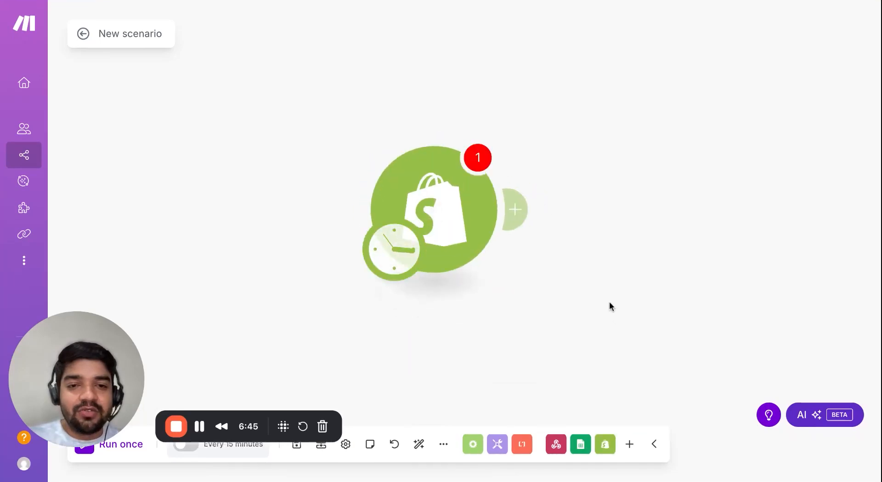
Create and authorize a Shopify connection using the store subdomain copied from Shopify admin.
left_click(596, 208)
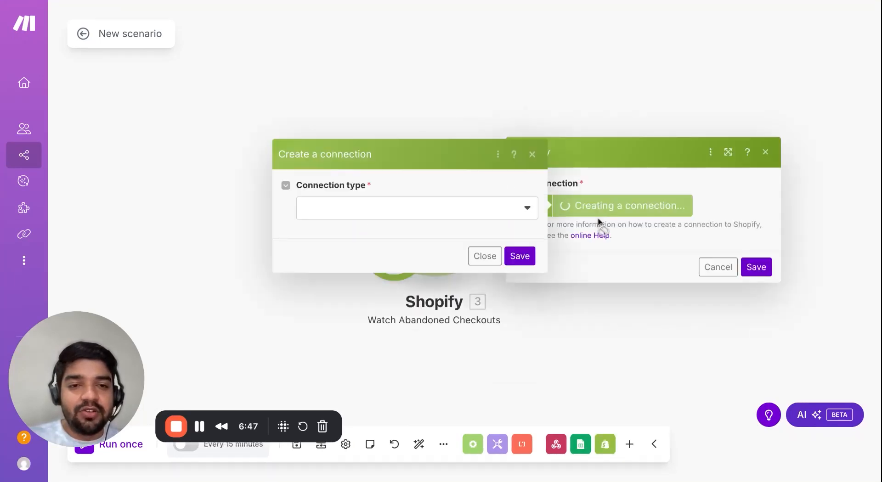
left_click(473, 208)
left_click(457, 231)
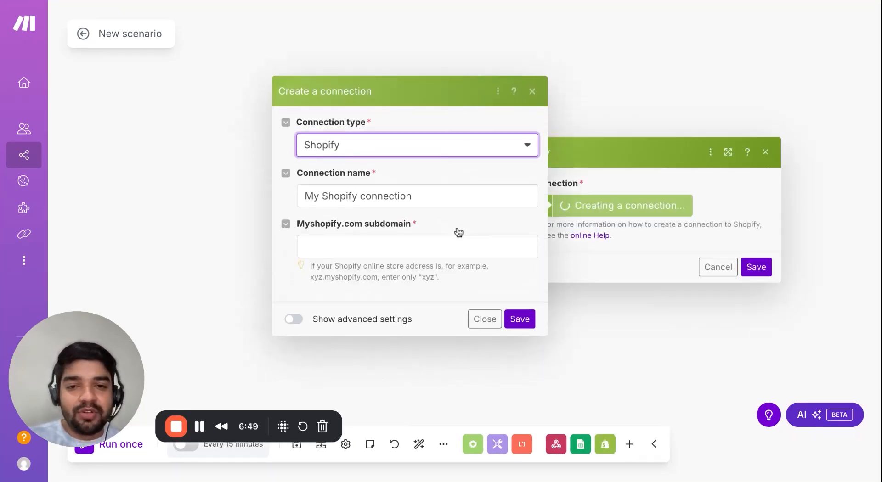
left_click(433, 247)
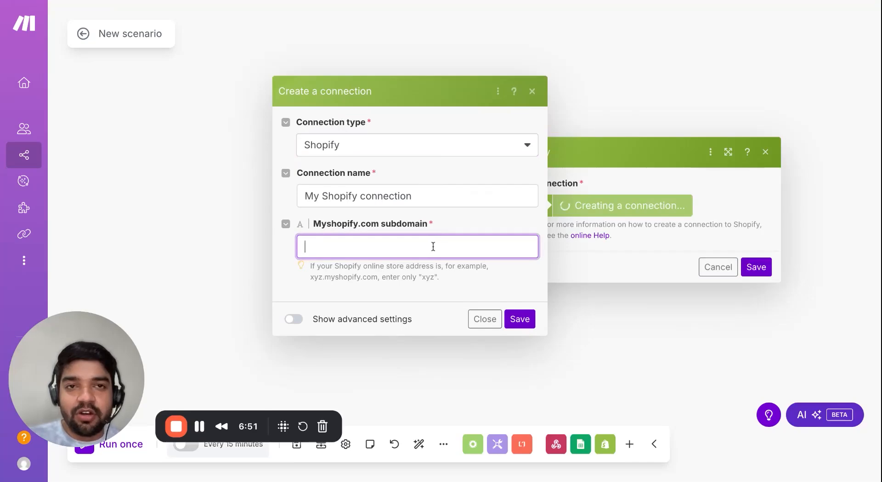
left_click(756, 1)
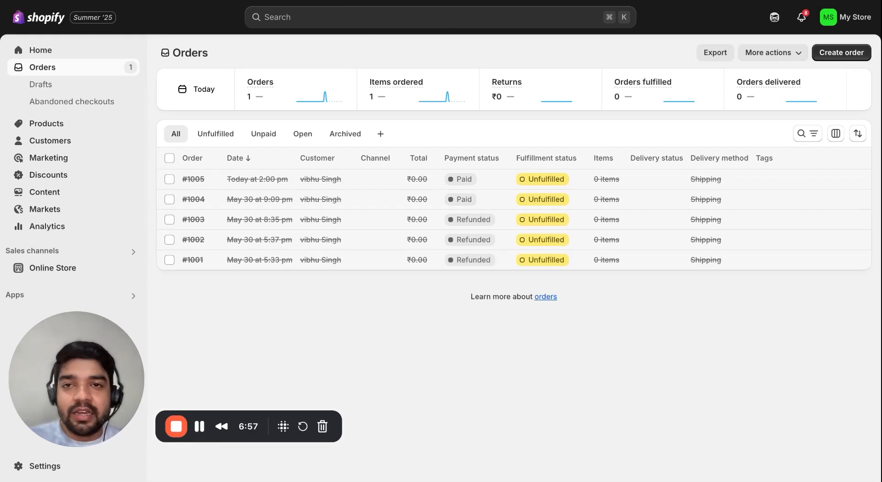
key("ctrl+Tab")
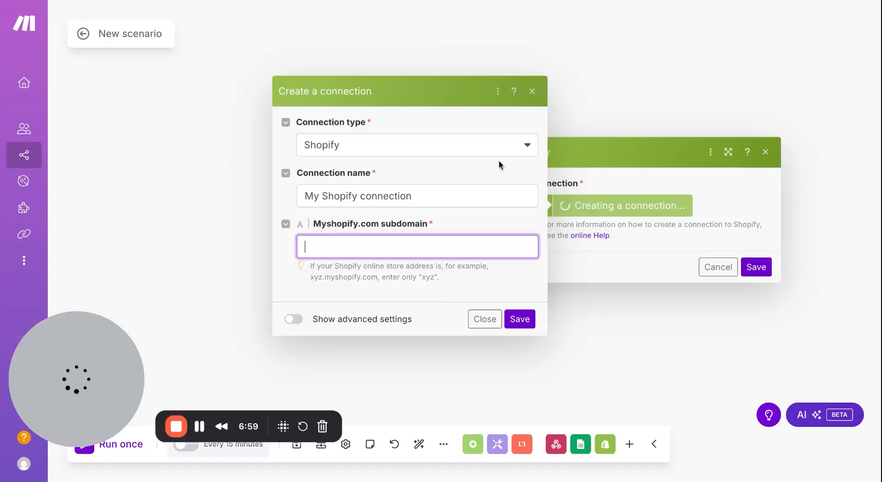
type("tgrguc-s0")
left_click(520, 320)
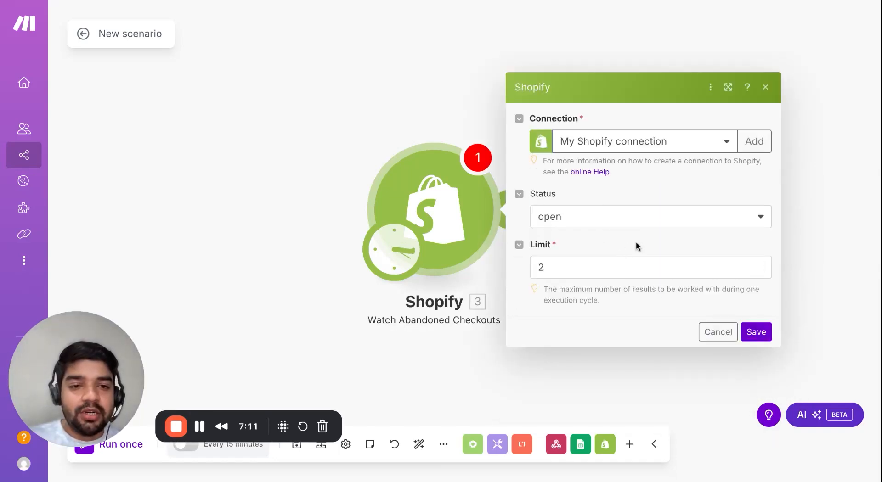
Save the Shopify trigger starting from all abandoned checkouts, with an empty module following it.
left_click(755, 332)
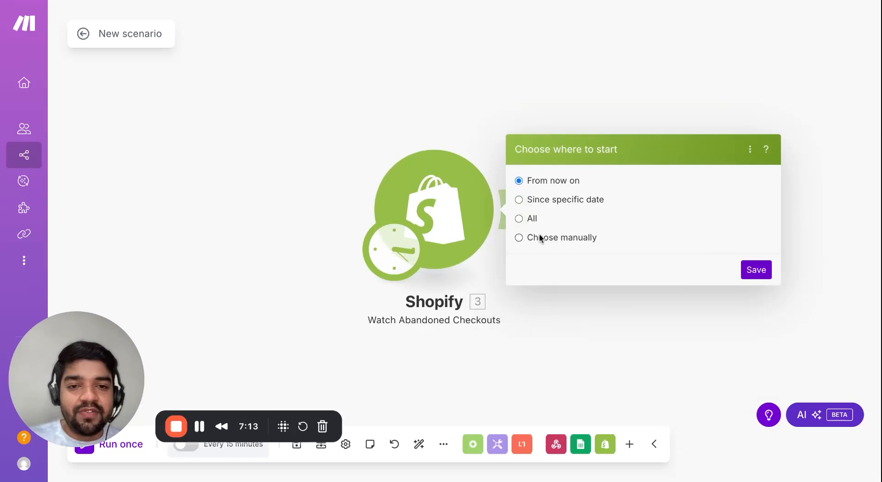
left_click(532, 219)
left_click(755, 271)
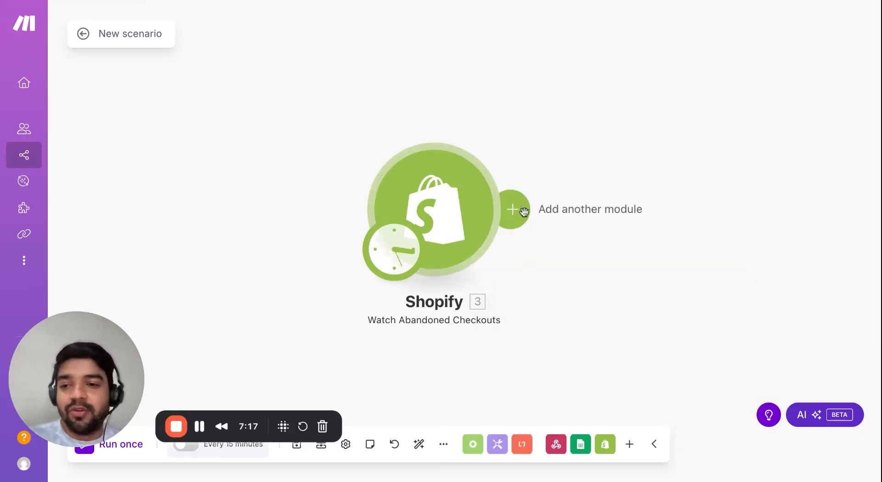
left_click(523, 210)
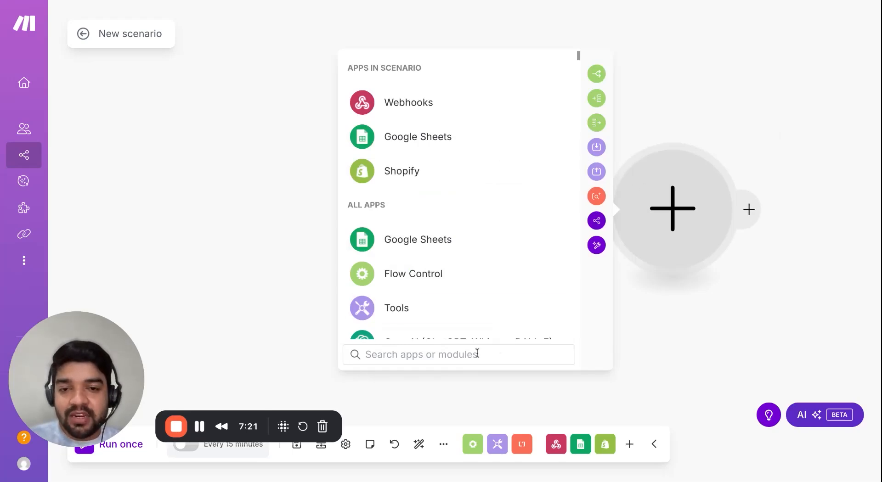
Add an HTTP 'Make a request' module after the Shopify trigger, then switch to WABB.
type("http")
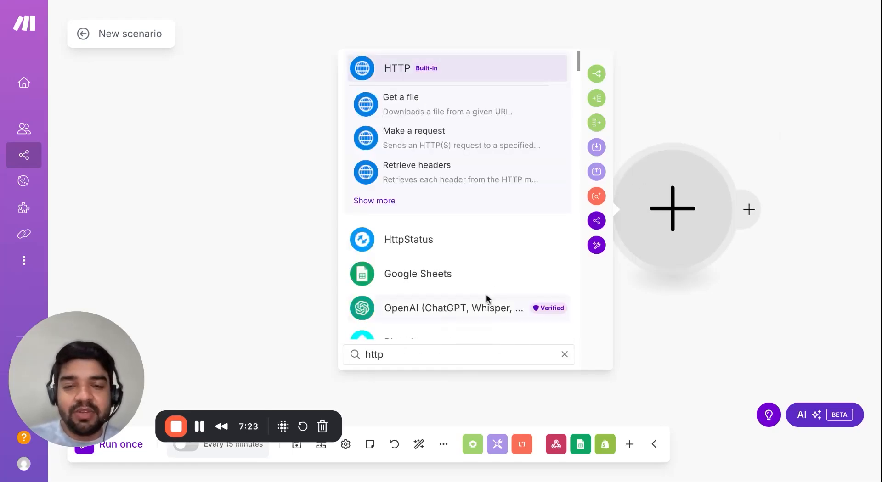
left_click(390, 202)
scroll(446, 274, "down", 5)
scroll(448, 276, "up", 2)
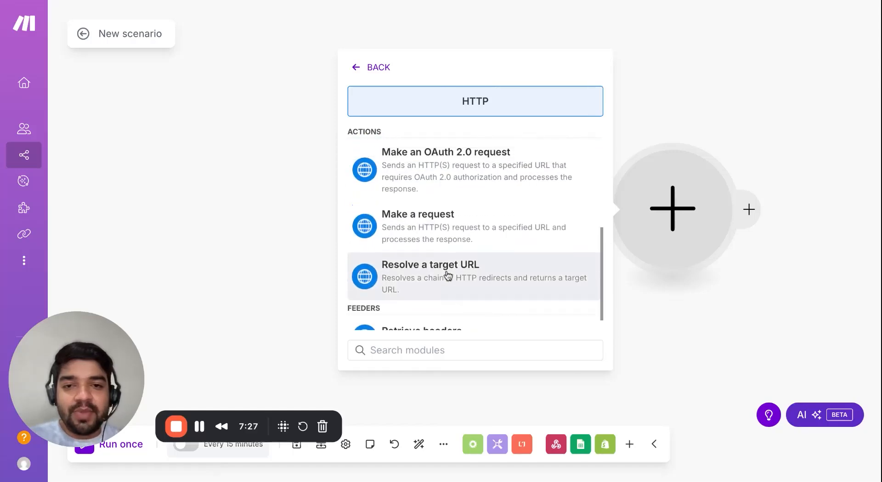
left_click(423, 238)
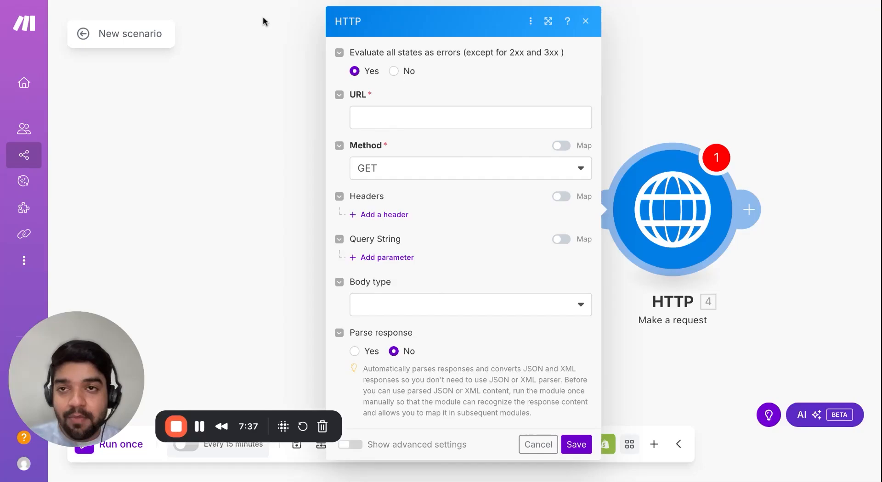
left_click(225, 2)
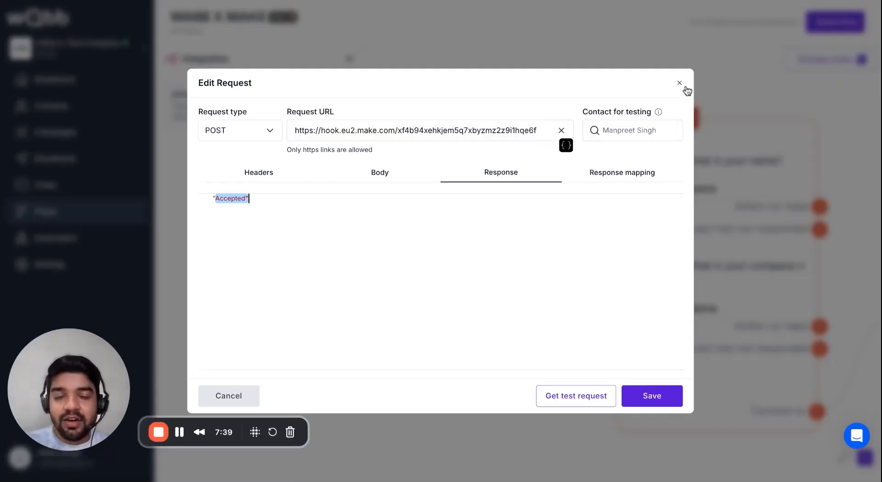
Create a WABB webhook named 'Shopify & make' and open its detail page.
left_click(680, 83)
left_click(73, 239)
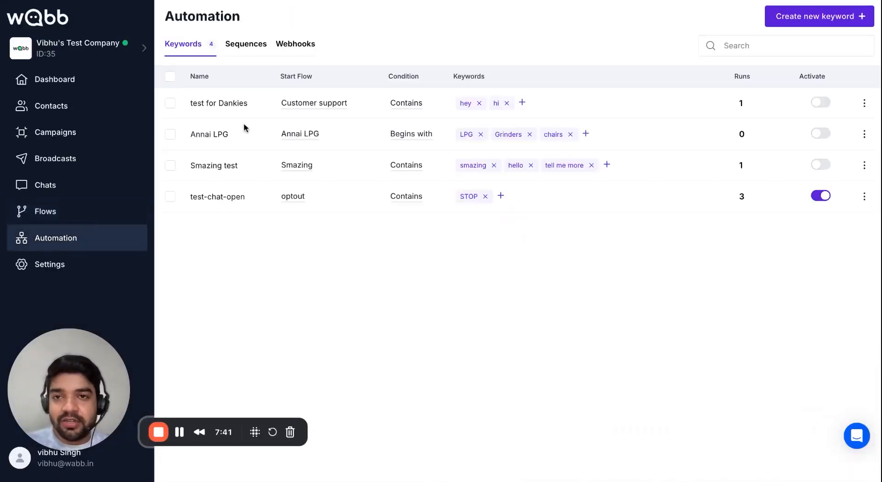
left_click(291, 45)
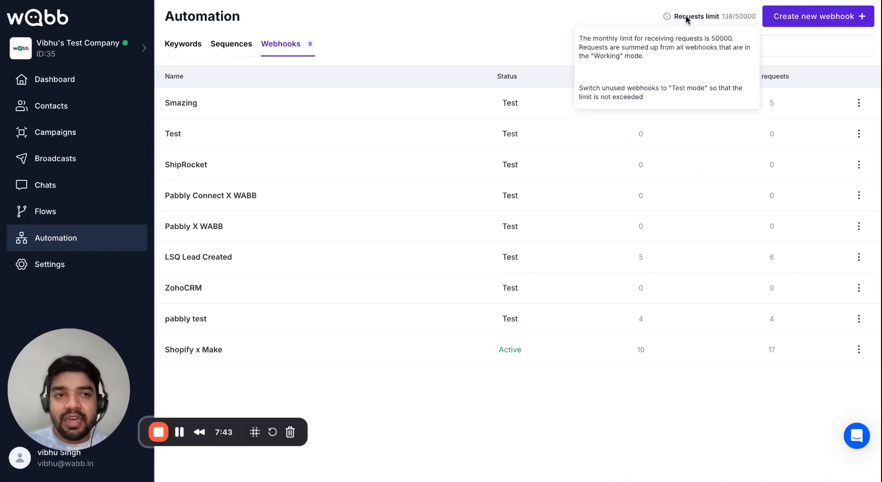
left_click(818, 16)
left_click(422, 248)
type("S")
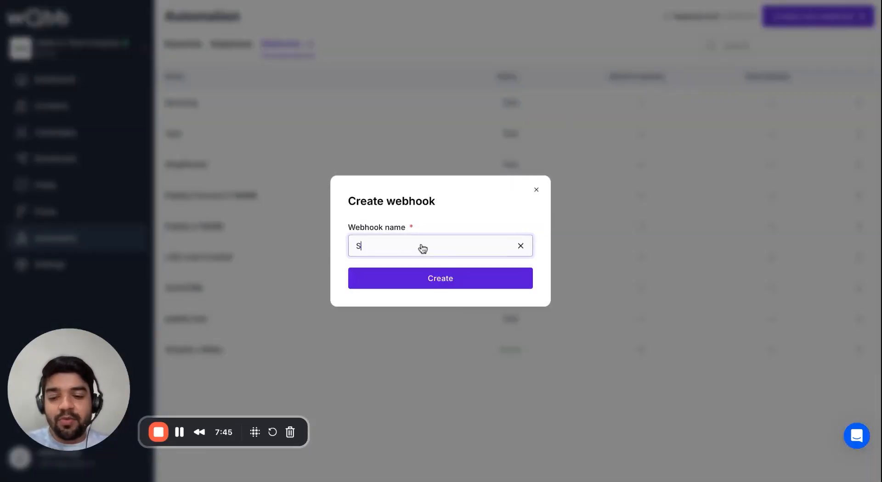
type("hopify")
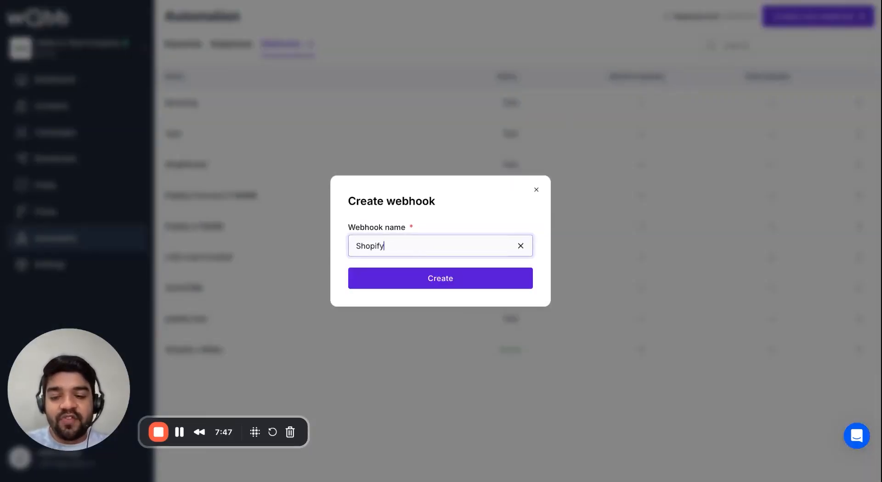
type(" & mak")
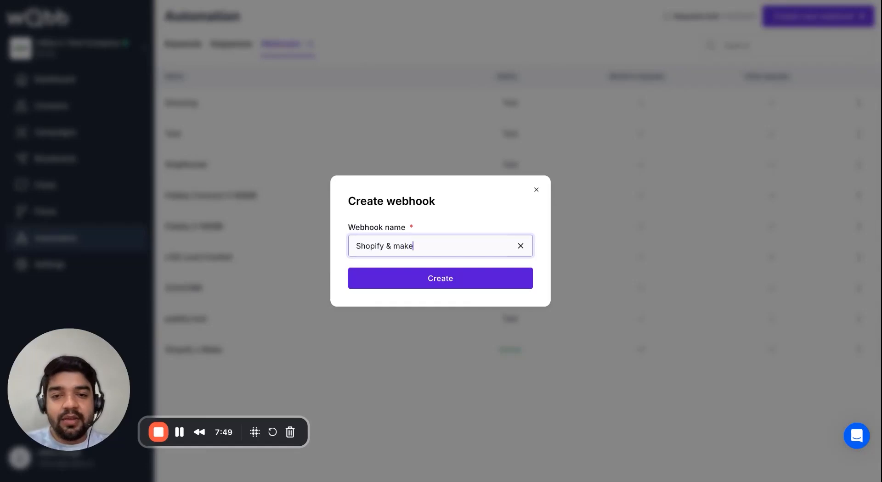
type("e")
left_click(454, 289)
left_click(246, 112)
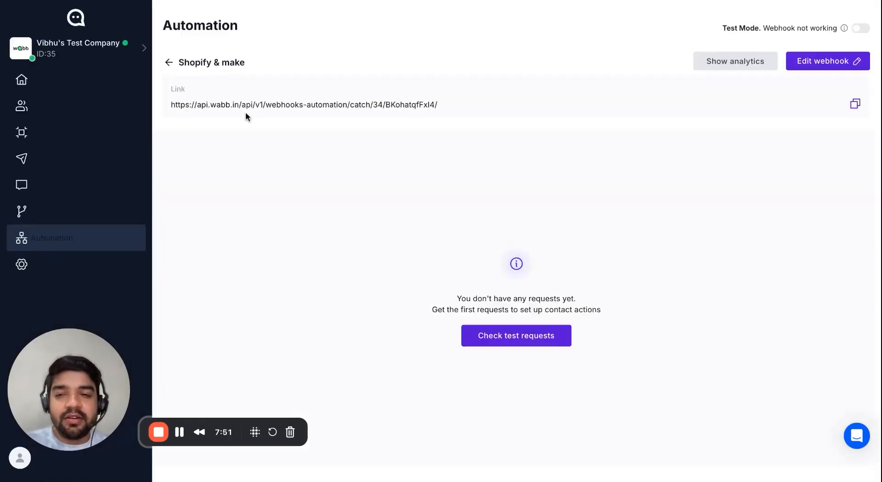
Set the HTTP module to POST to the copied WABB catch link and add one query parameter.
left_click(854, 105)
left_click(724, 2)
left_click(478, 121)
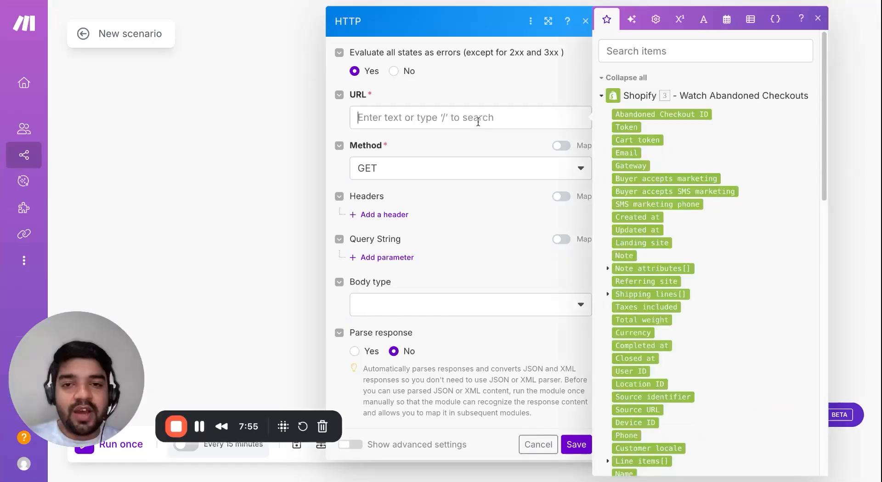
key("ctrl+v")
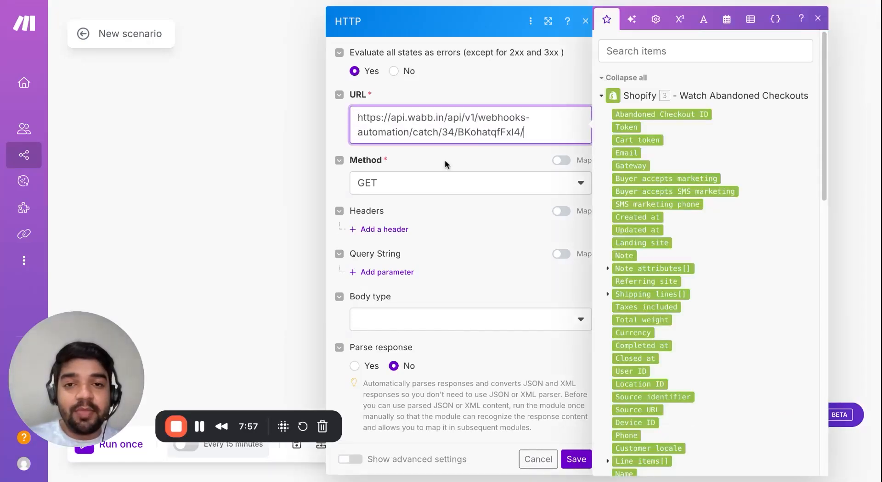
left_click(429, 183)
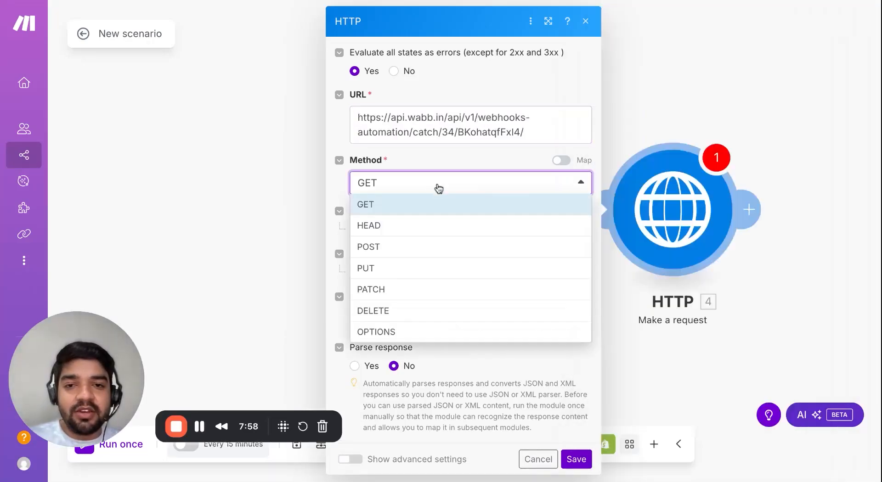
left_click(436, 248)
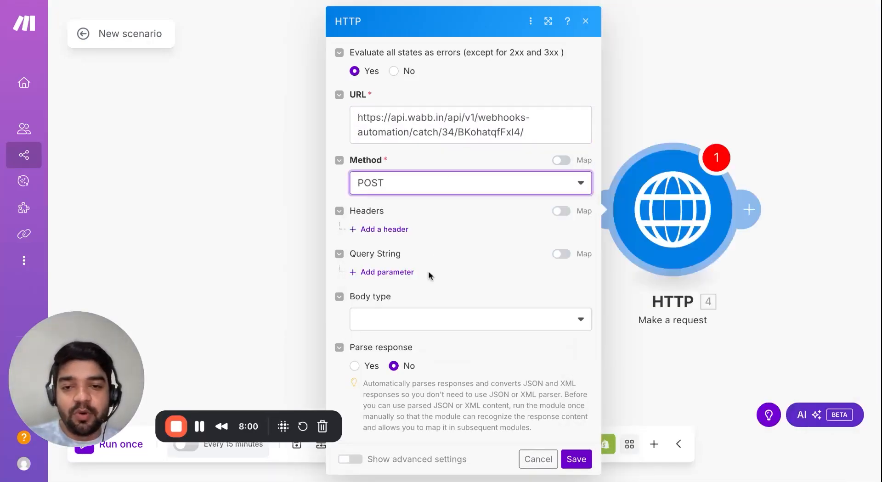
left_click(388, 272)
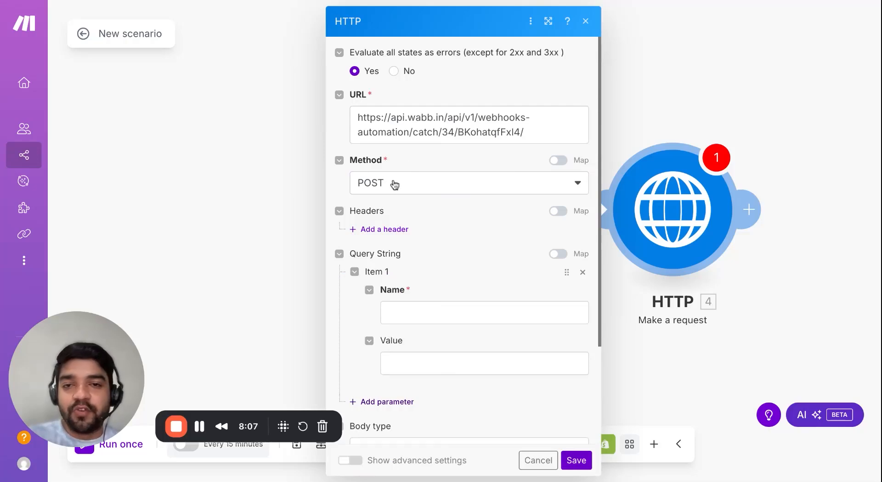
scroll(424, 285, "down", 2)
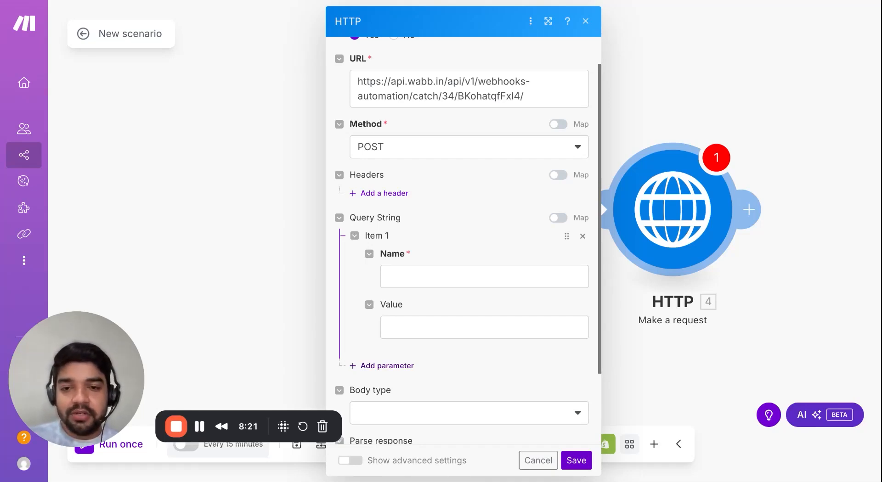
Add a 'name' query parameter mapped to the billing address First name.
left_click(485, 276)
type("name")
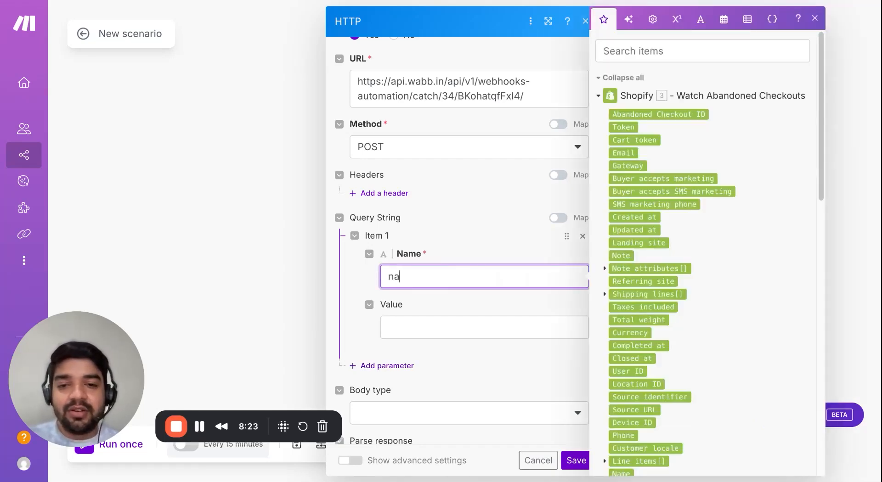
left_click(420, 325)
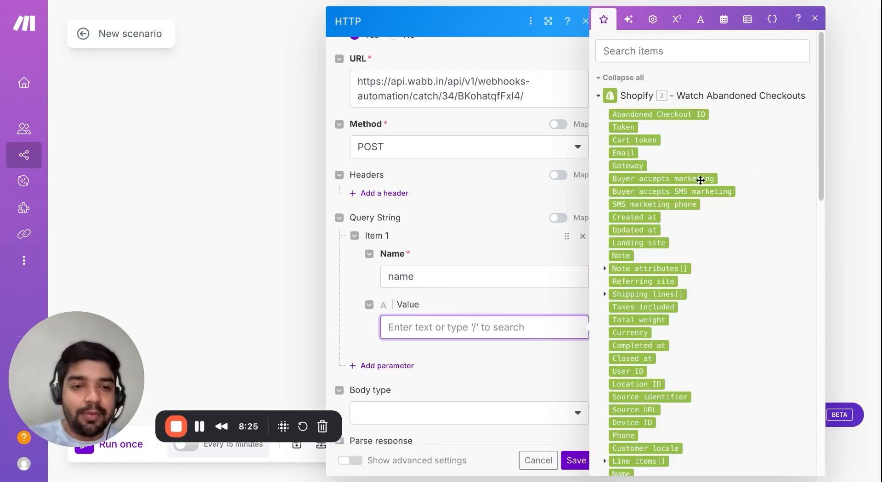
left_click(654, 54)
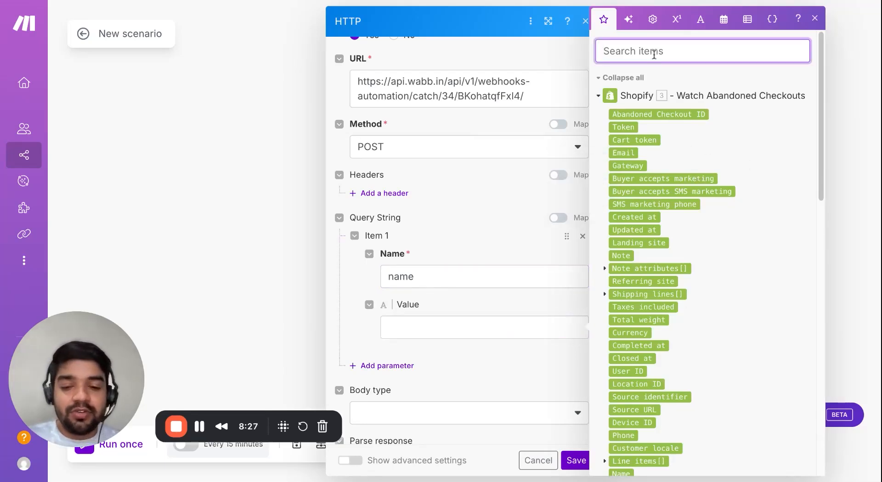
type("name")
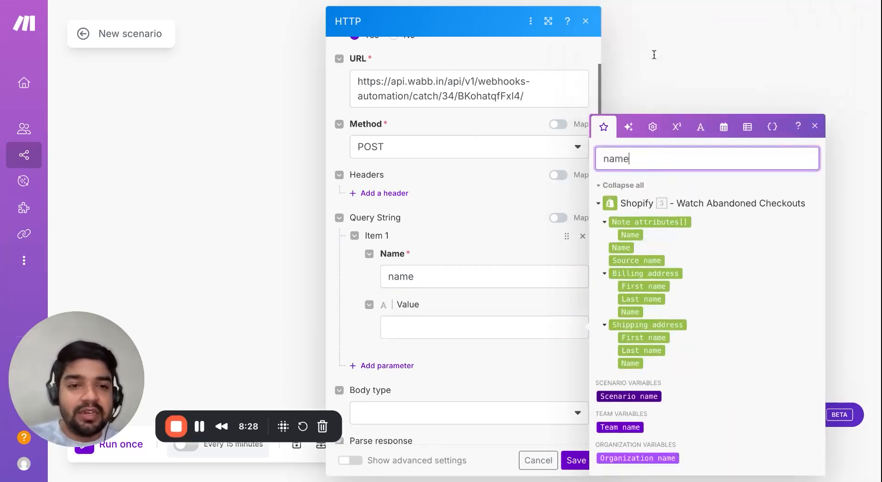
left_click(641, 285)
left_click(641, 285)
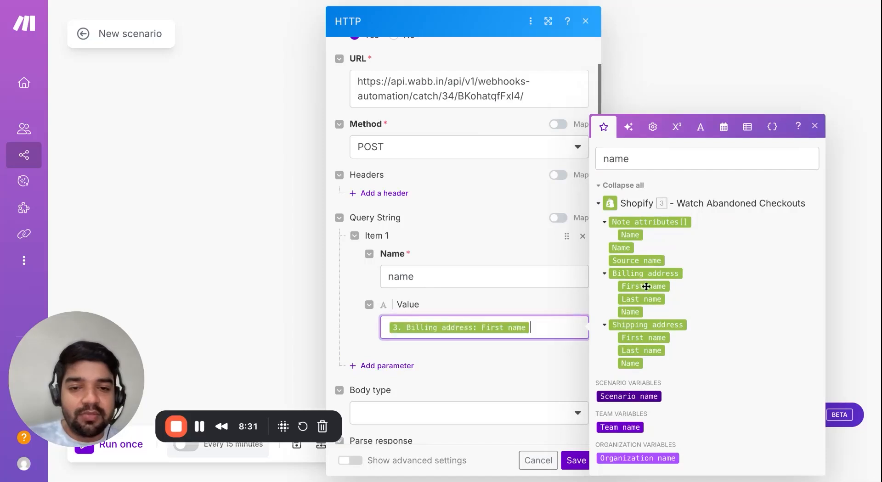
left_click(507, 369)
Add a 'phone' query parameter mapped to the billing address Phone.
left_click(381, 366)
scroll(439, 340, "down", 3)
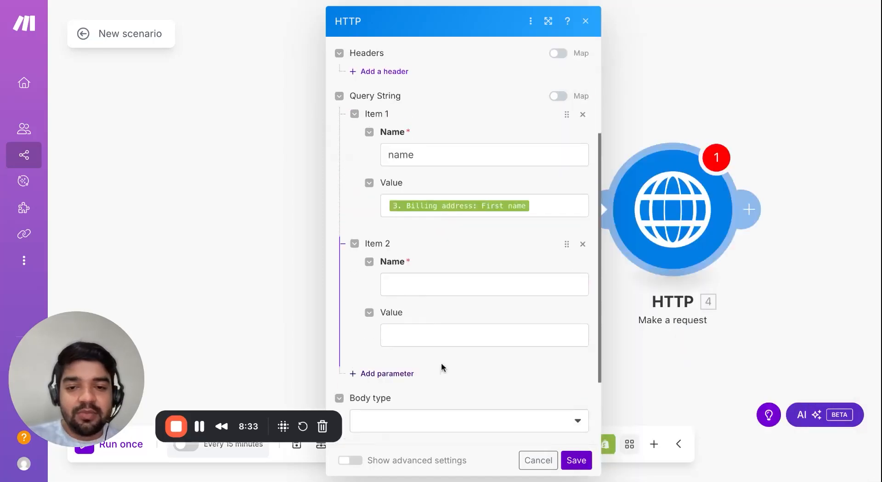
left_click(425, 287)
type("phone")
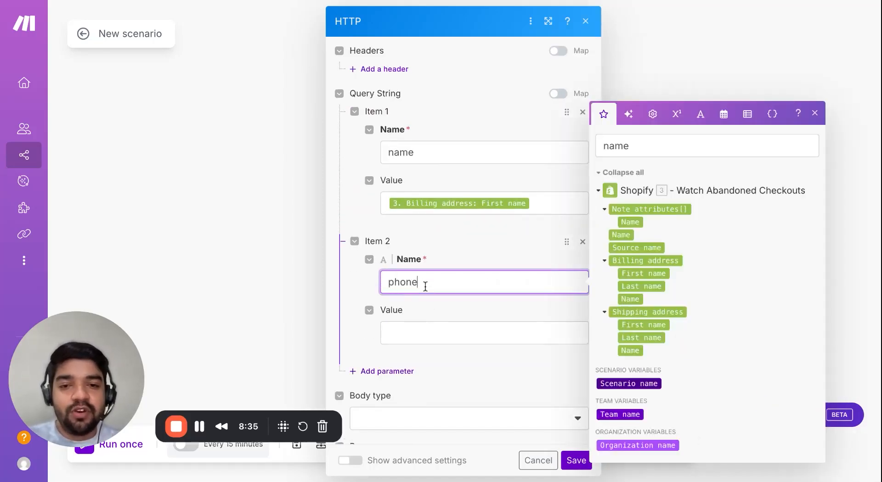
left_click(501, 348)
left_click(498, 326)
double_click(640, 159)
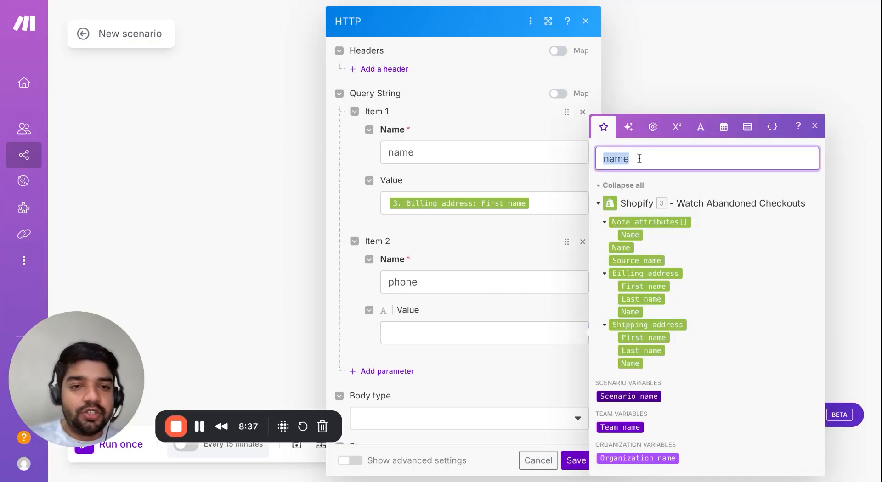
type("phone")
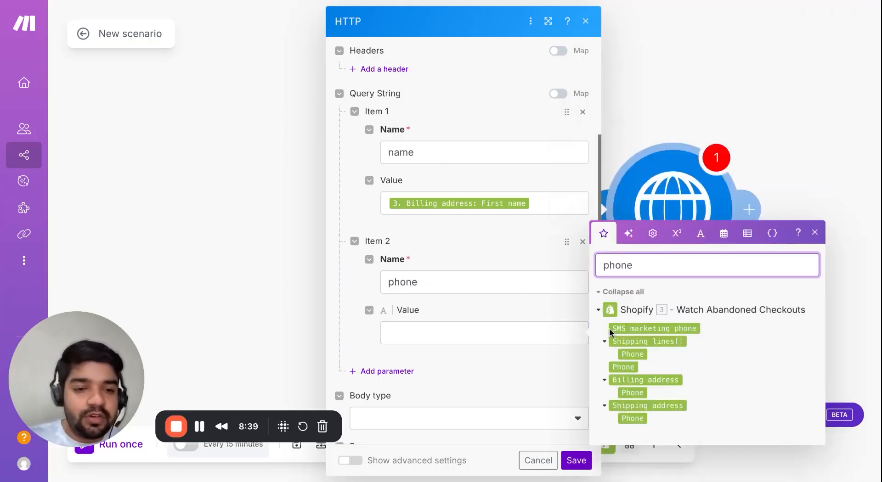
left_click(633, 400)
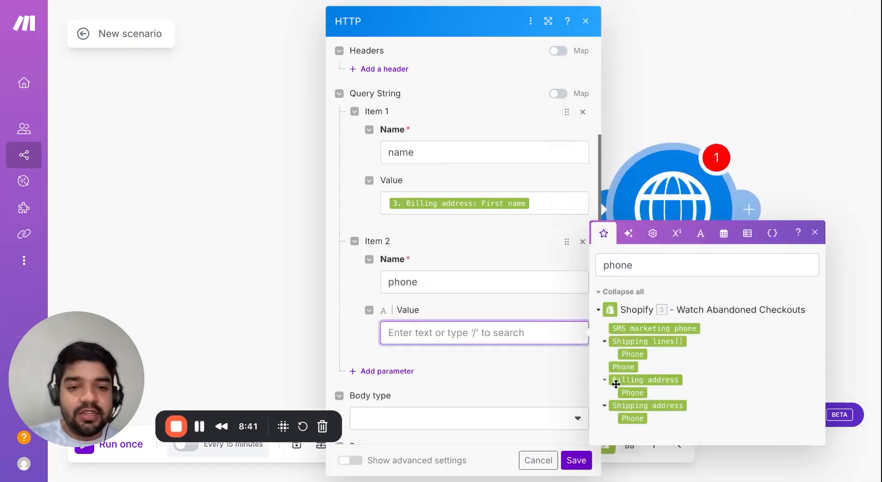
left_click(628, 391)
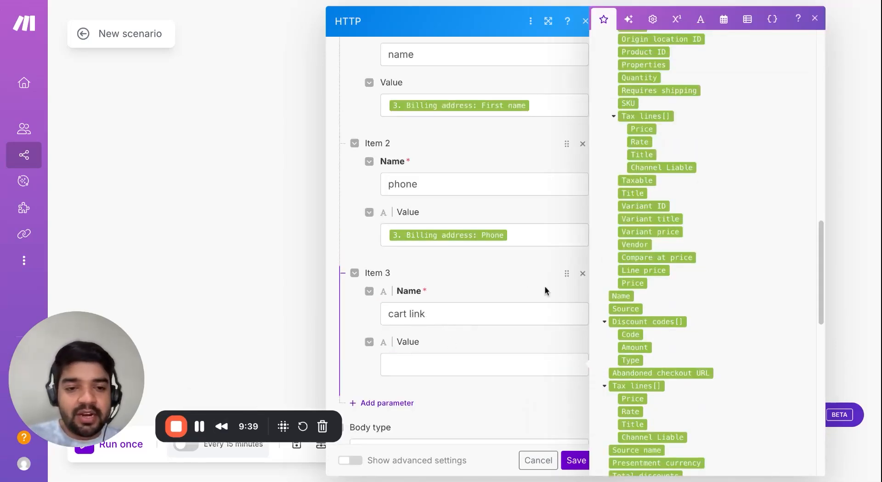
Map the cart link parameter to the Abandoned checkout URL and save the HTTP settings.
left_click(423, 370)
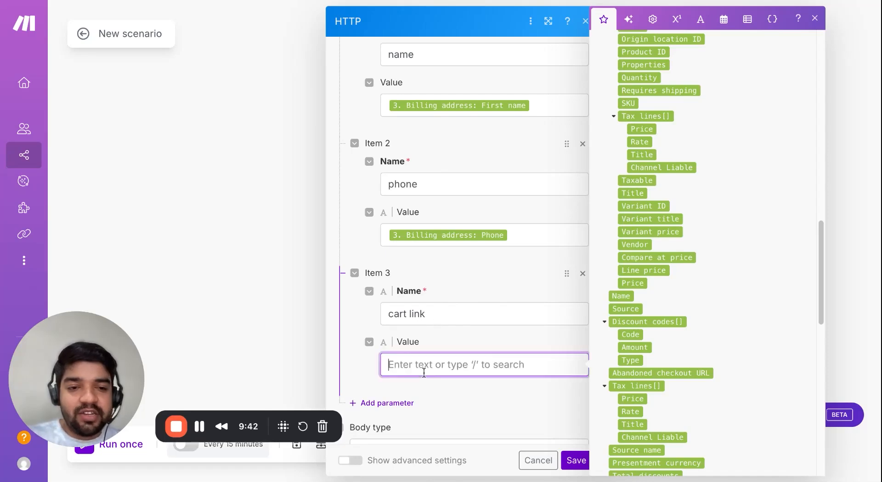
left_click(646, 375)
left_click(521, 415)
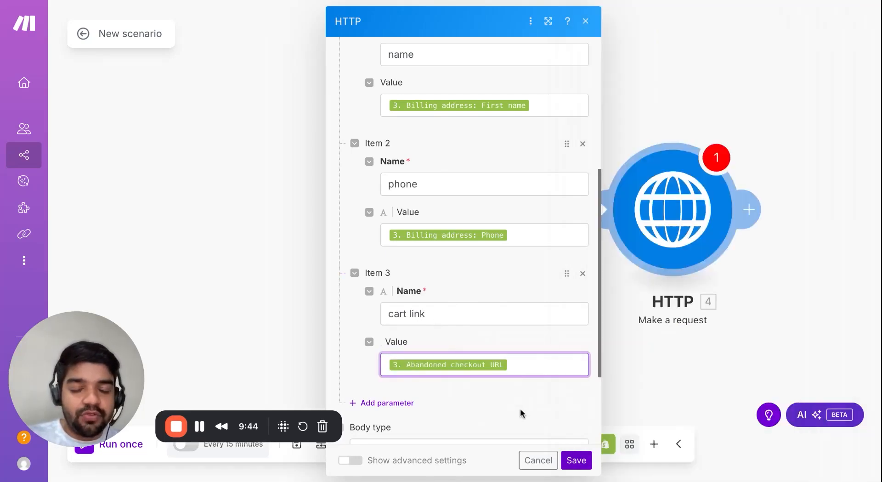
left_click(577, 460)
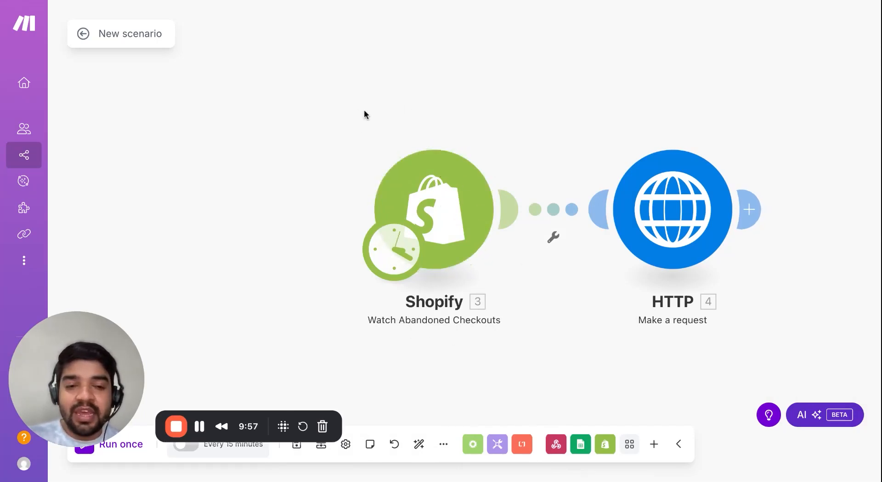
Return to WABB's 'Shopify & make' webhook page, which shows no requests yet.
left_click(133, 1)
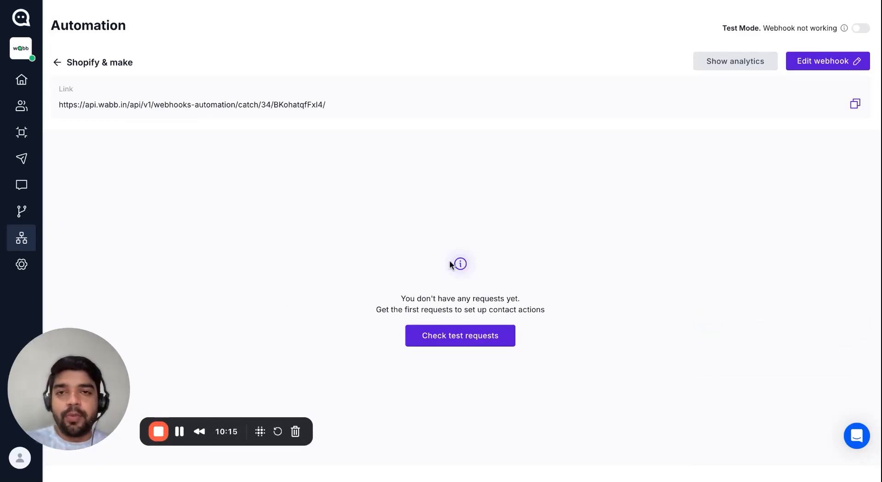
left_click(251, 1)
scroll(337, 120, "up", 3)
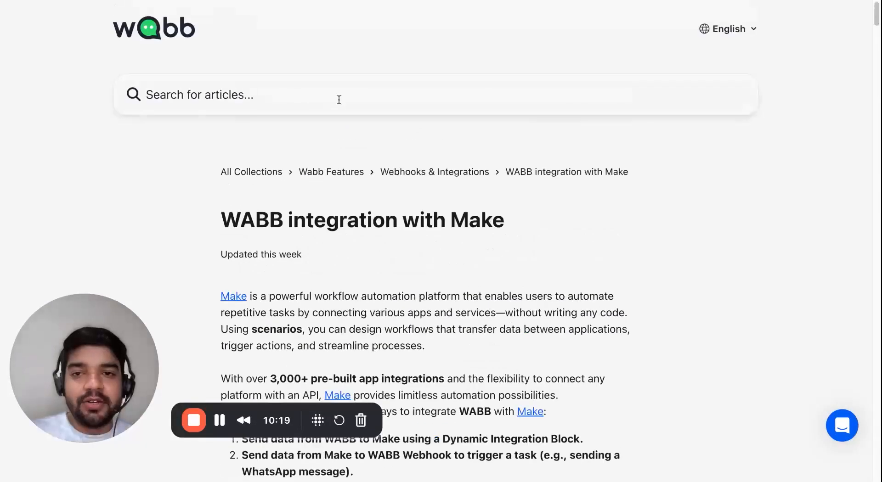
left_click(339, 98)
type("webhook")
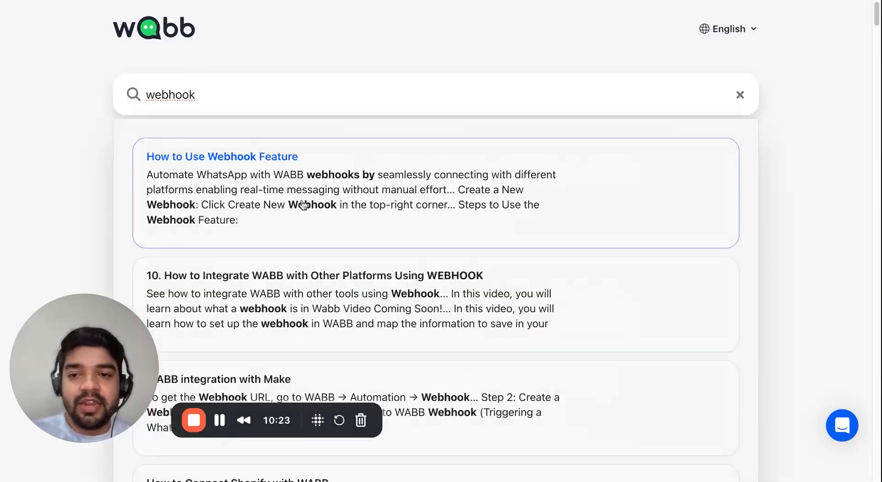
left_click(239, 161)
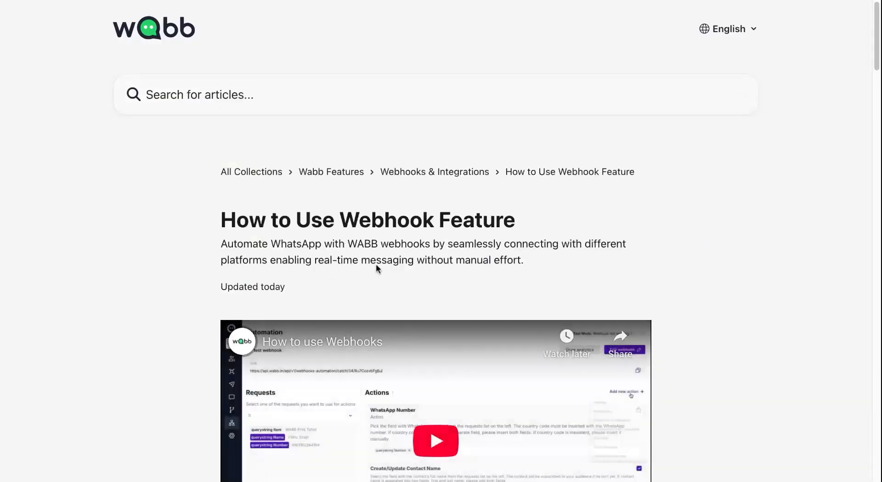
scroll(376, 265, "down", 4)
scroll(408, 274, "down", 5)
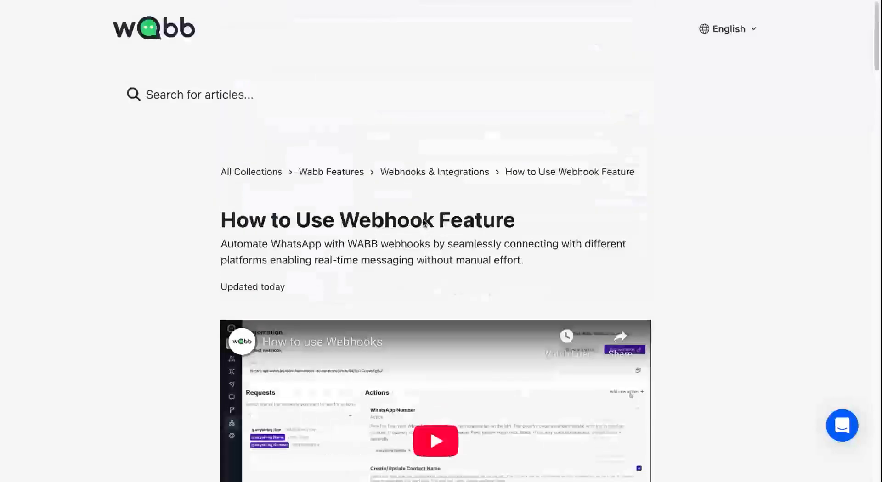
scroll(432, 252, "down", 10)
scroll(432, 252, "down", 15)
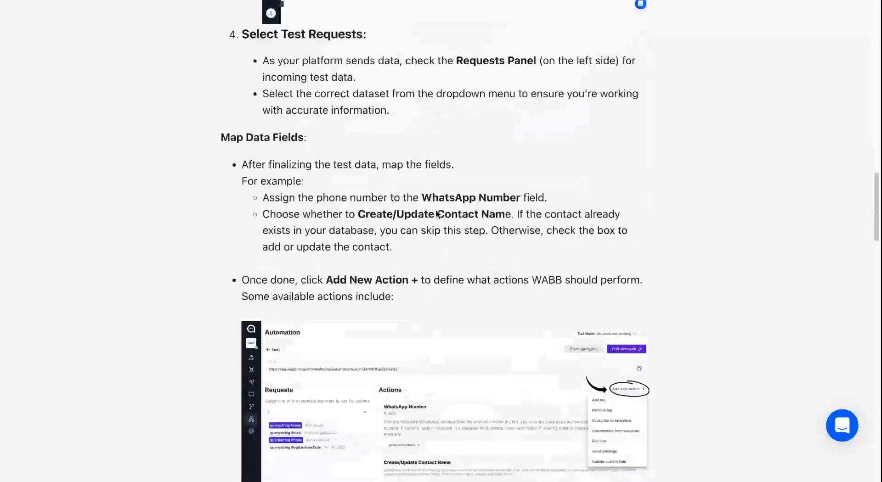
scroll(436, 223, "down", 15)
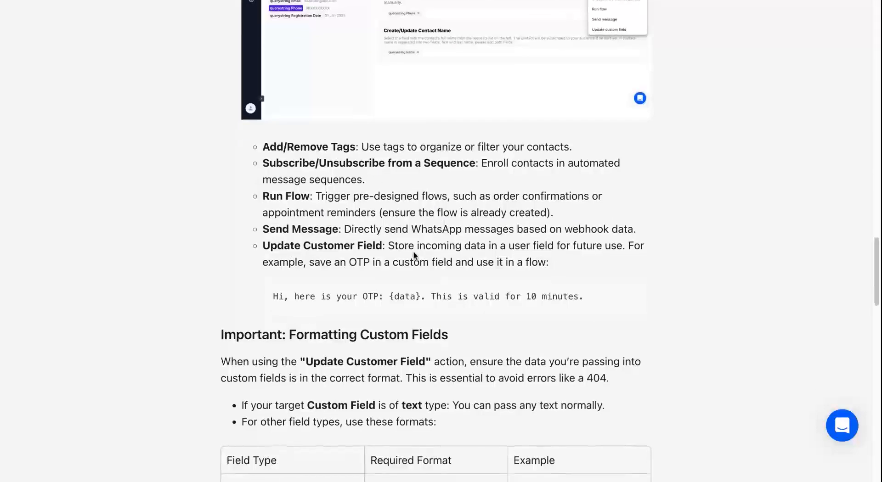
scroll(188, 59, "down", 10)
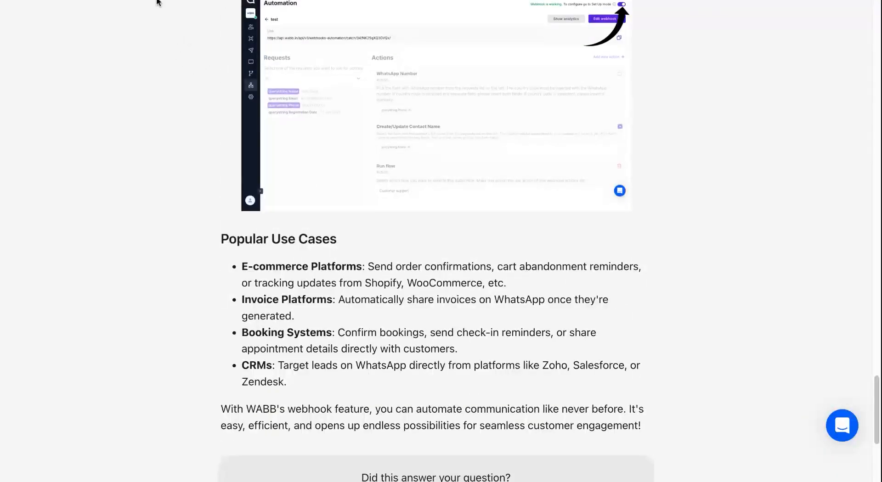